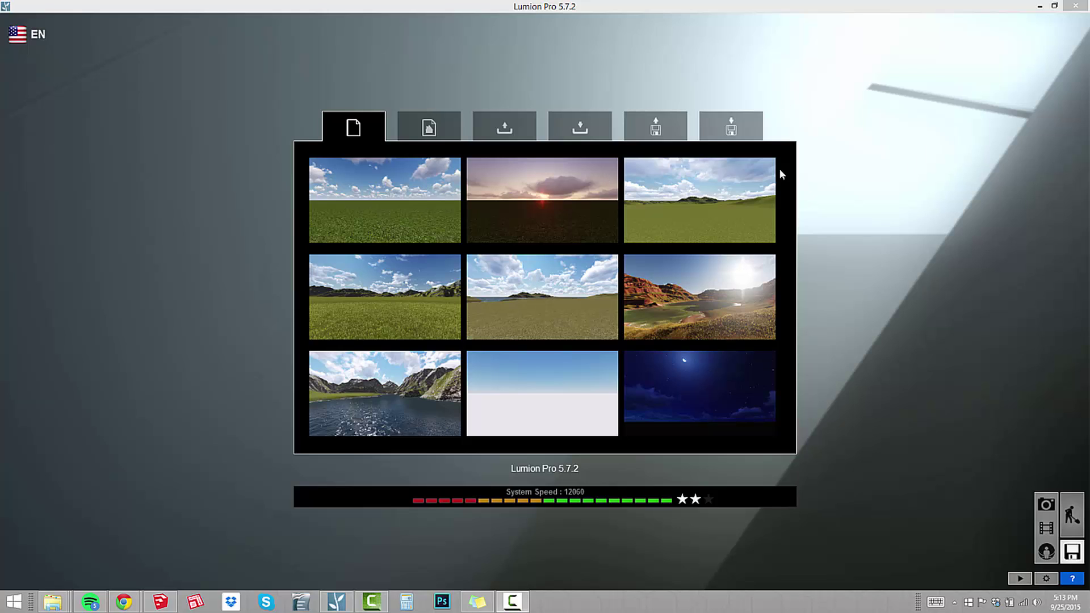
- Load the beach house example scene with the green surfboard from the example scenes
{"action": "left_click", "coordinate": [431, 127]}
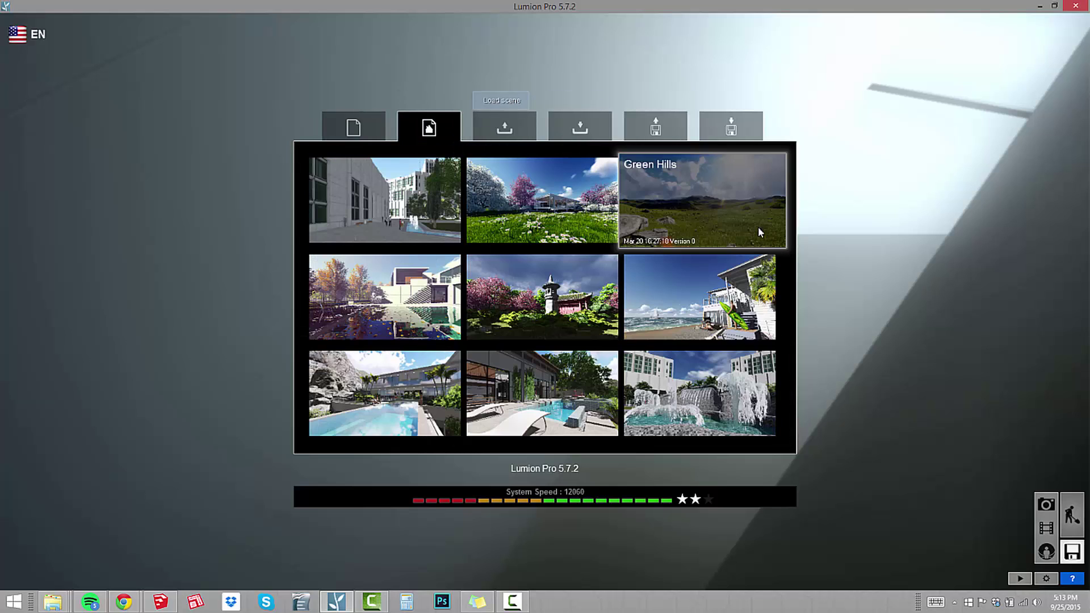
{"action": "left_click", "coordinate": [722, 296]}
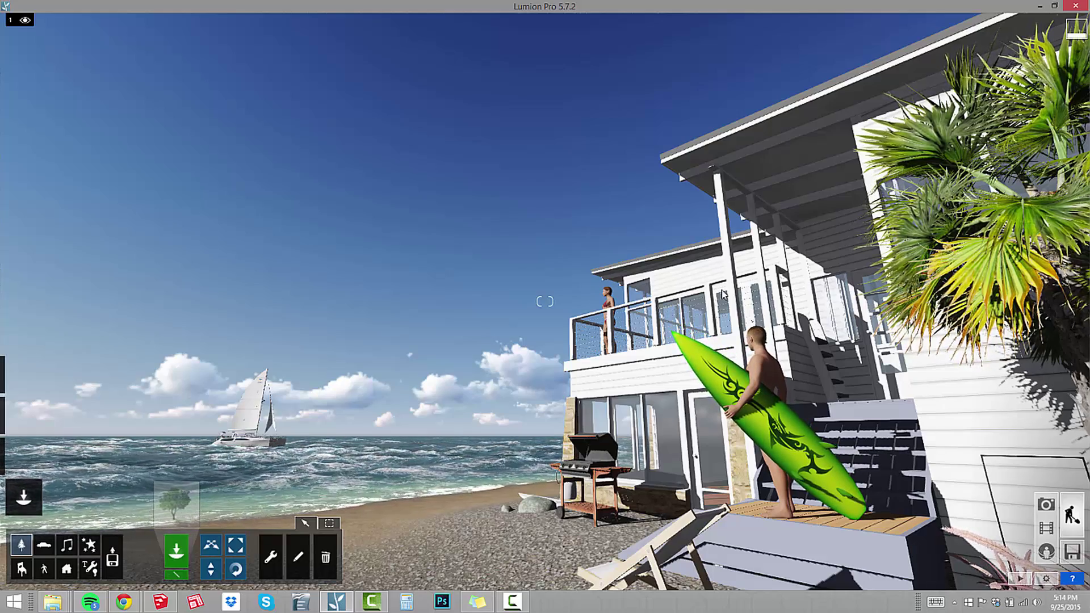
- Look around the outside of the beach house and frame its beachfront corner with open ground in the foreground
{"action": "key", "text": "a"}
{"action": "key", "text": "s"}
{"action": "right_click_drag", "start_coordinate": [627, 374], "coordinate": [737, 435]}
{"action": "key", "text": "w"}
{"action": "key", "text": "s"}
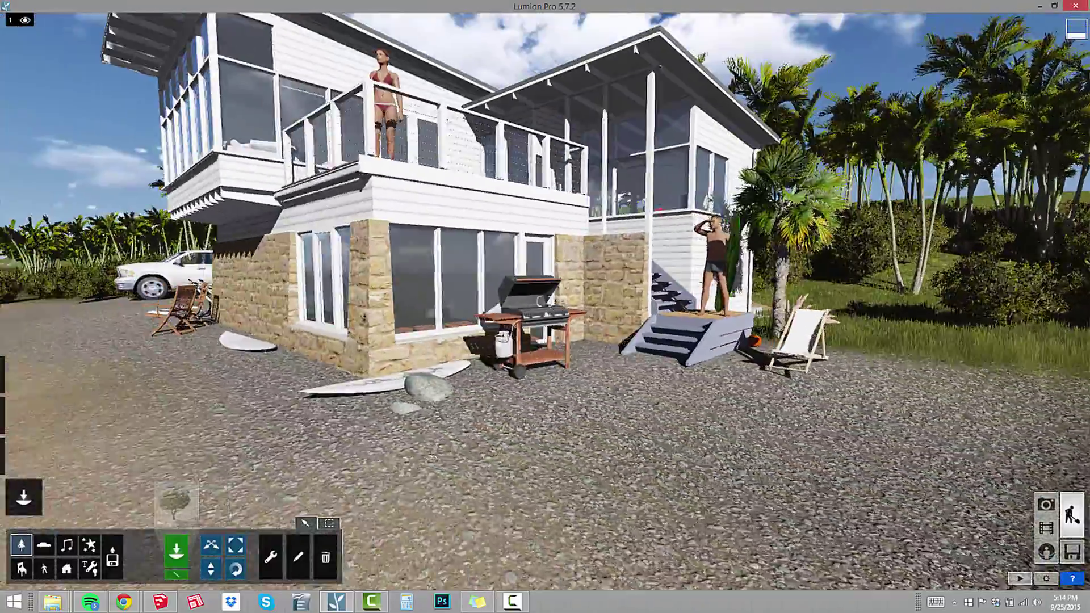
{"action": "key", "text": "a"}
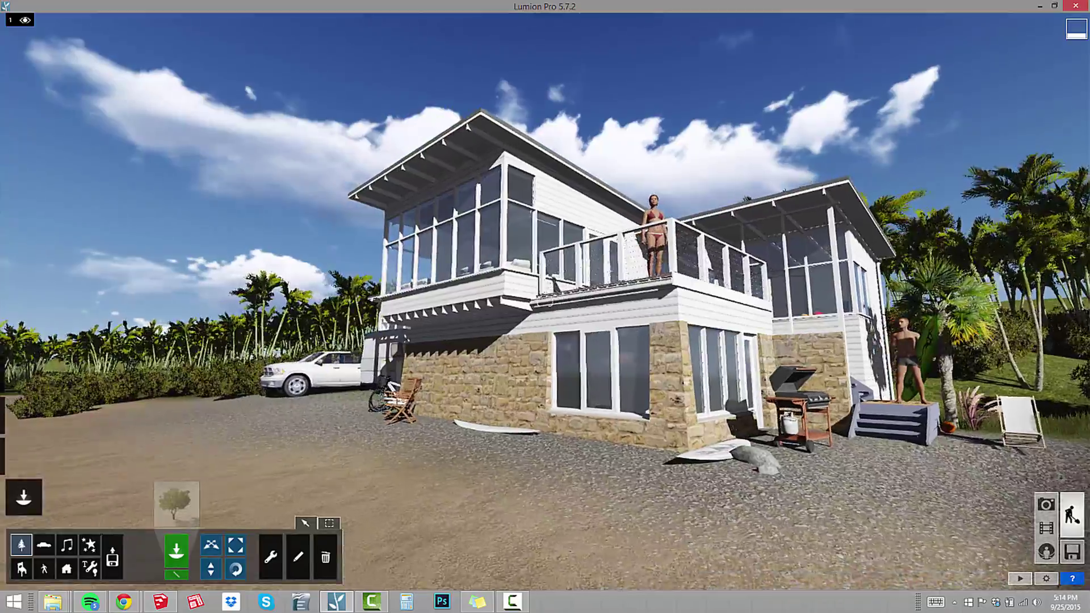
{"action": "key", "text": "q"}
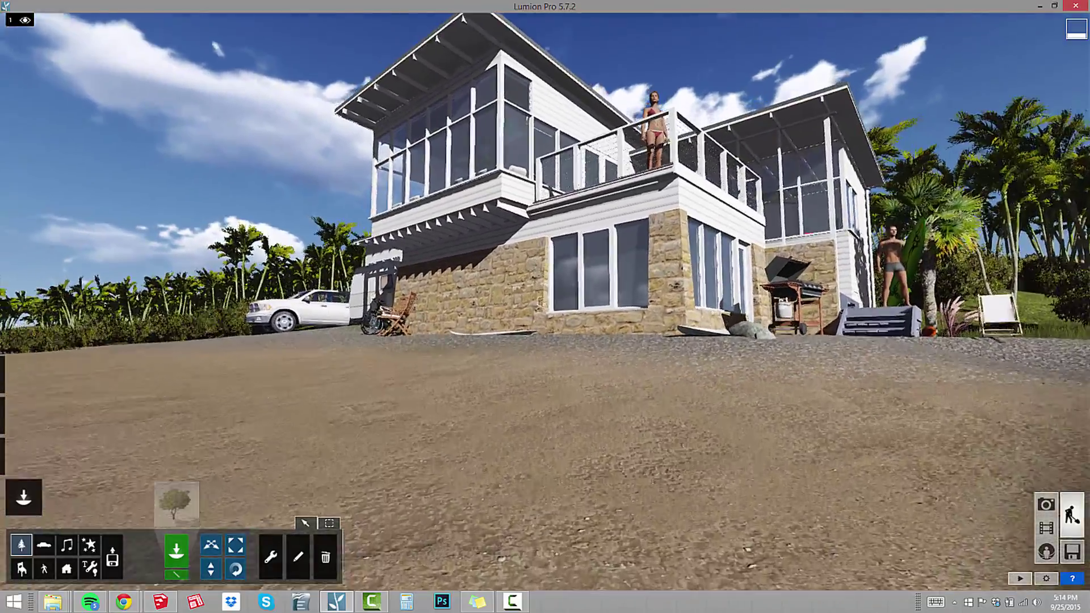
{"action": "key", "text": "q"}
{"action": "right_click_drag", "start_coordinate": [198, 363], "coordinate": [171, 401]}
- Start adding a new imported model and browse to the Dropbox folder RESOURCES > COMPONENTS > People > 2D PHOTOREAL
{"action": "mouse_move", "coordinate": [31, 503]}
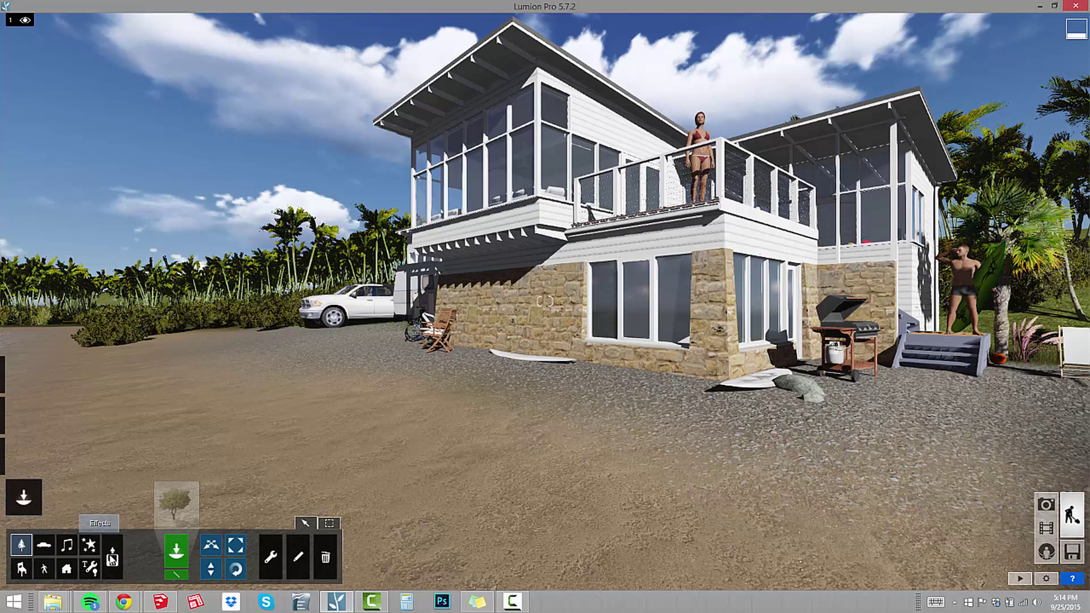
{"action": "left_click", "coordinate": [113, 559]}
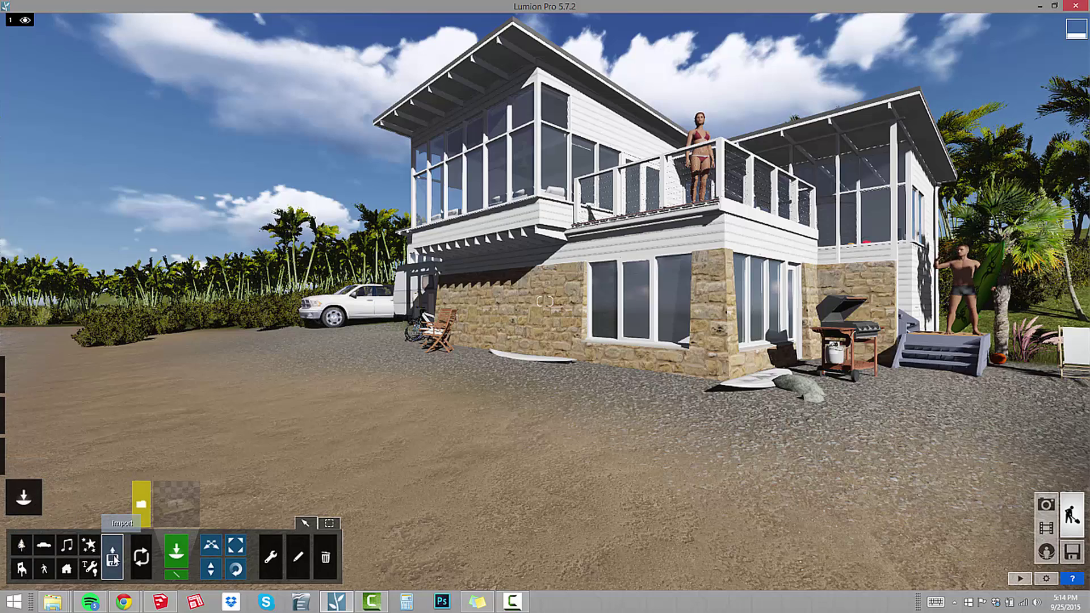
{"action": "left_click", "coordinate": [142, 505]}
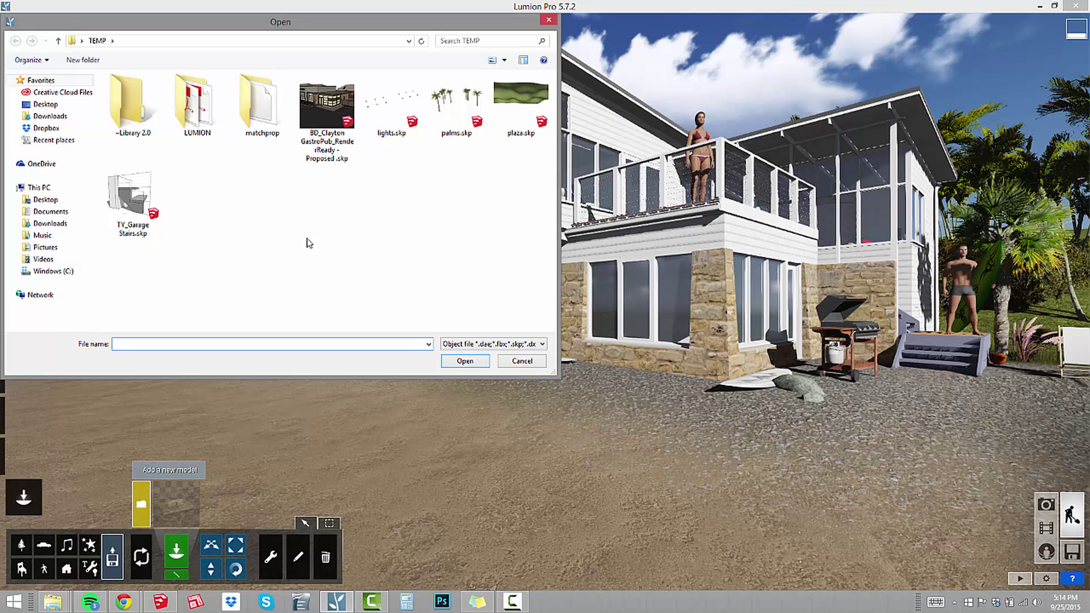
{"action": "left_click", "coordinate": [48, 131]}
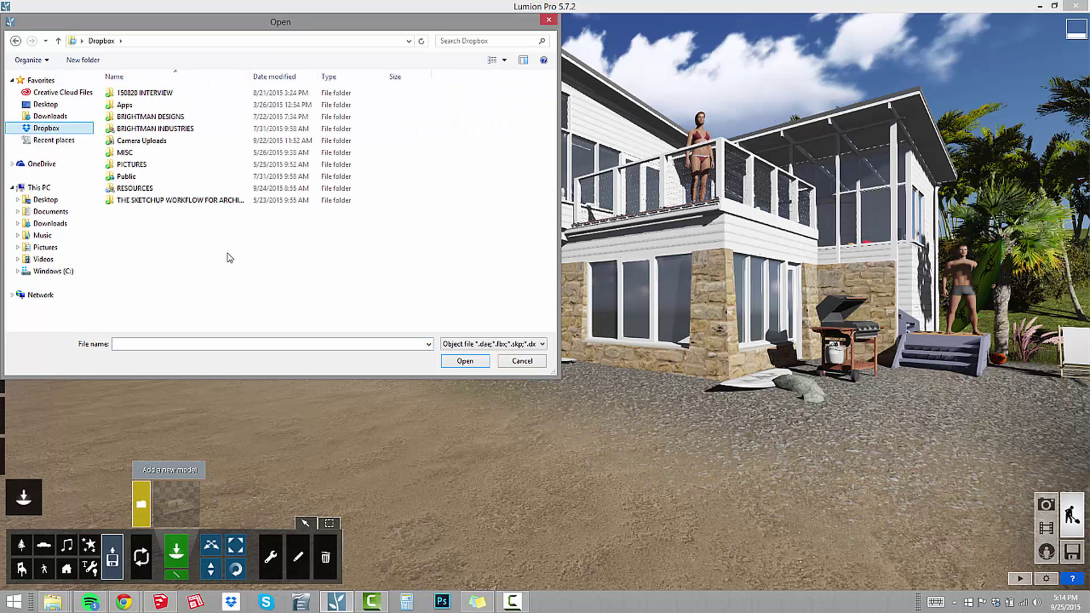
{"action": "double_click", "coordinate": [170, 121]}
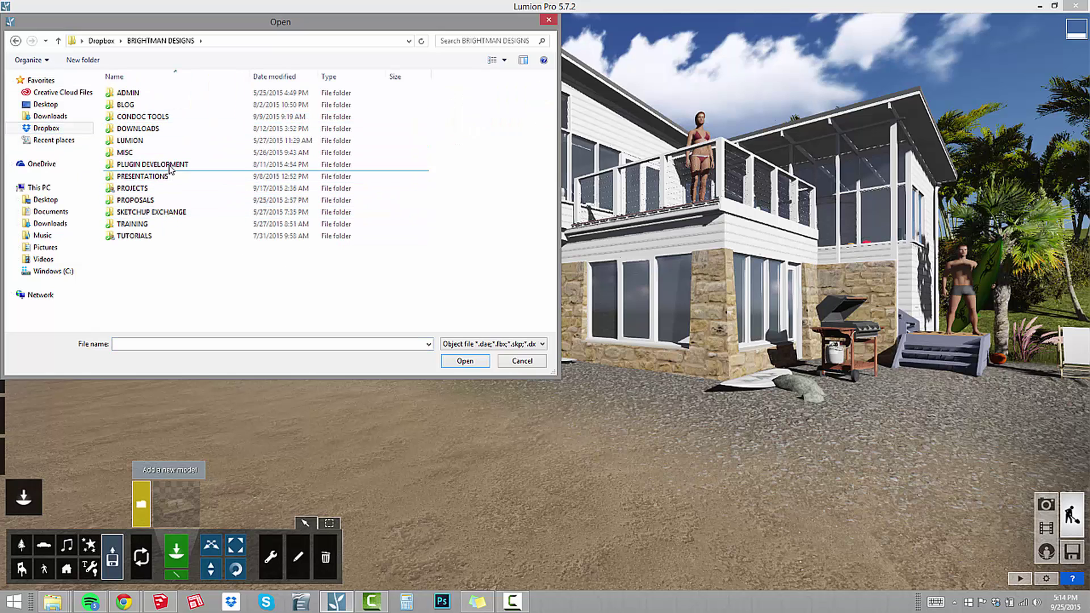
{"action": "key", "text": "BackSpace"}
{"action": "double_click", "coordinate": [148, 189]}
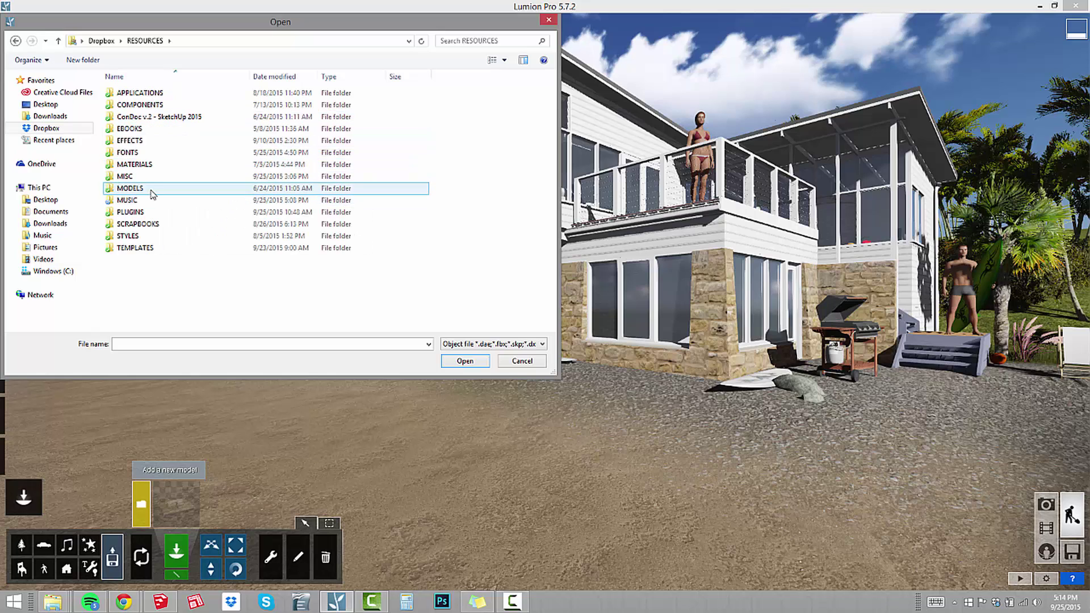
{"action": "double_click", "coordinate": [158, 105]}
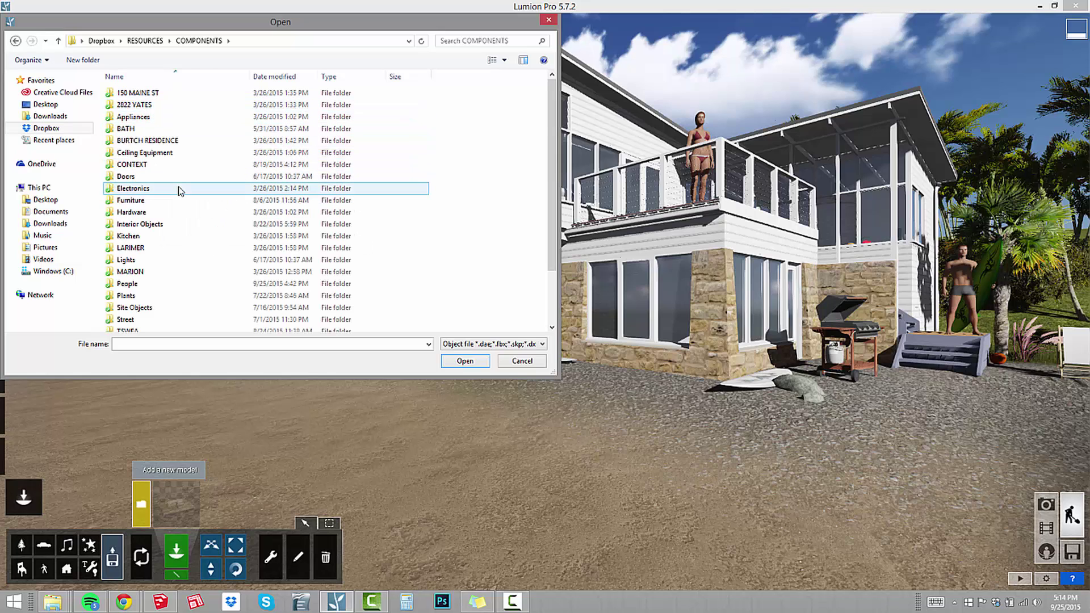
{"action": "scroll", "coordinate": [182, 193], "scroll_direction": "down", "scroll_amount": 2}
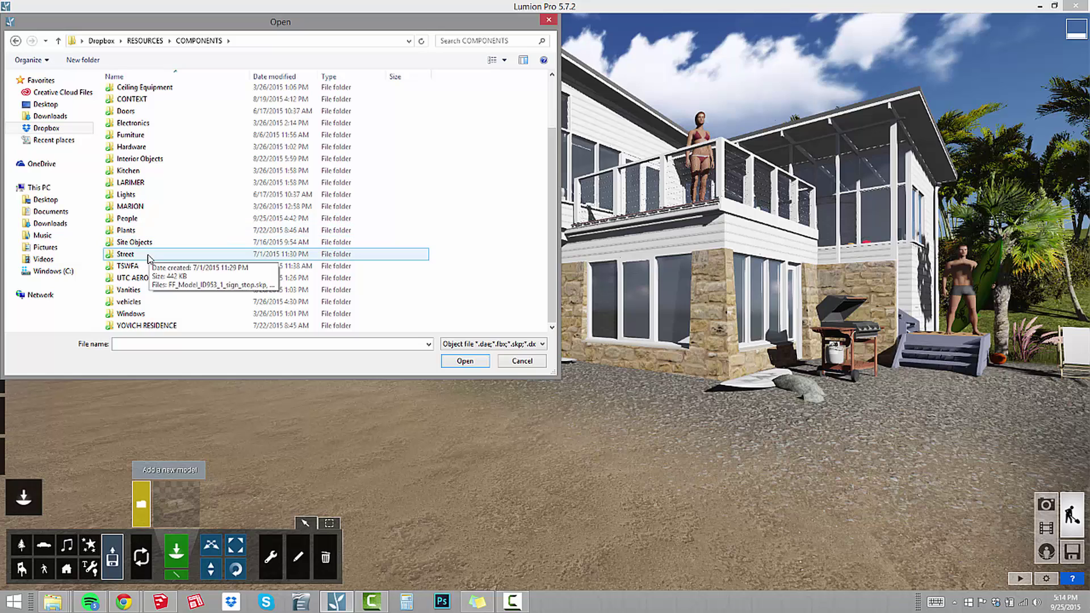
{"action": "double_click", "coordinate": [150, 219]}
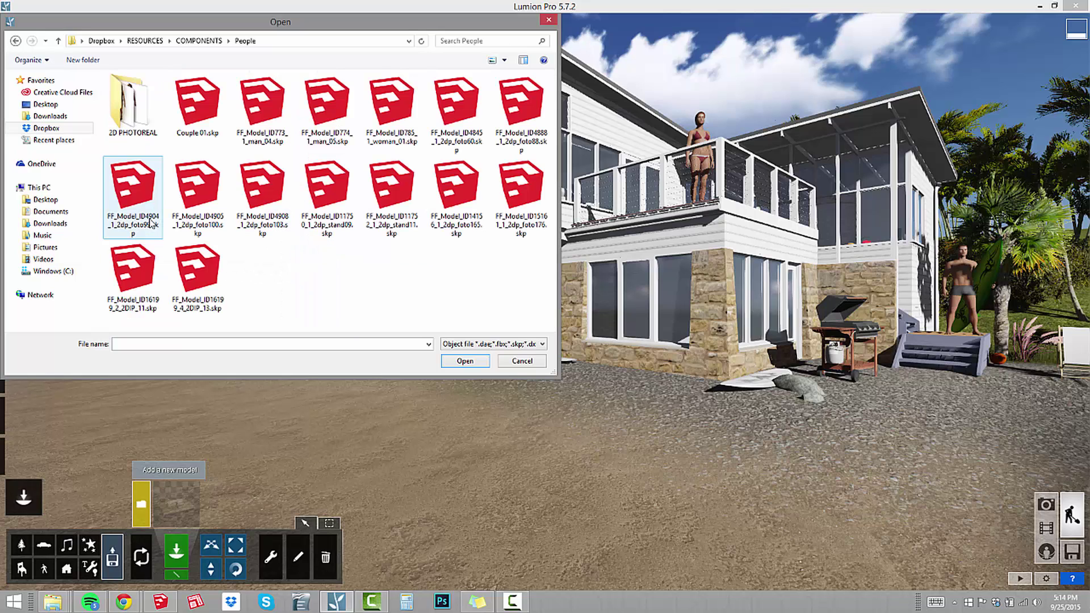
{"action": "double_click", "coordinate": [129, 118]}
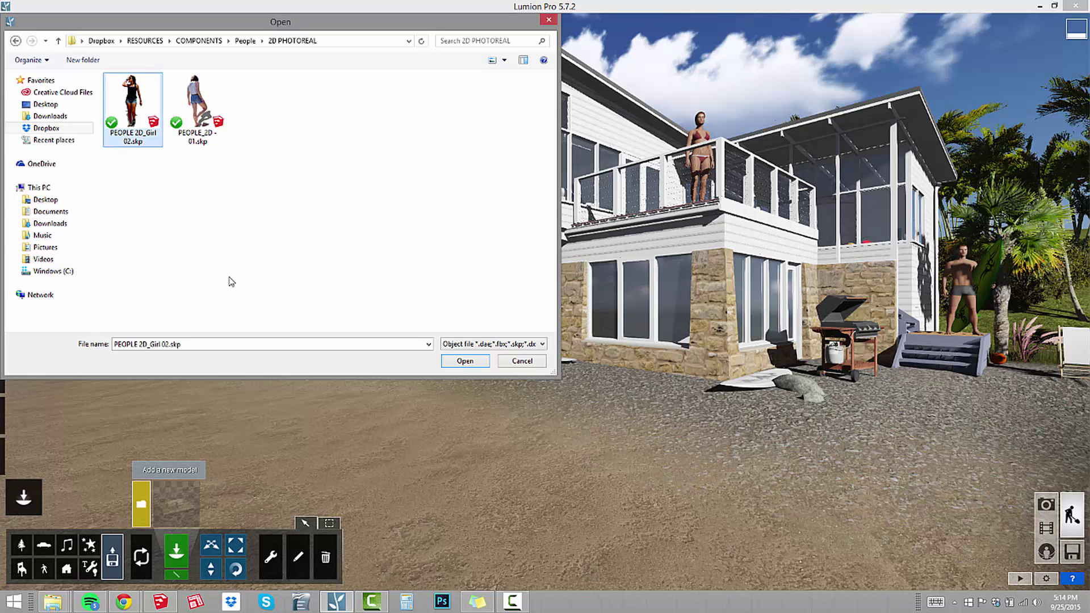
- Import PEOPLE 2D_Girl 02.skp with animations under the name PEOPLE 2D_Girl 02 and place it on the sand in front of the house
{"action": "left_click", "coordinate": [464, 362]}
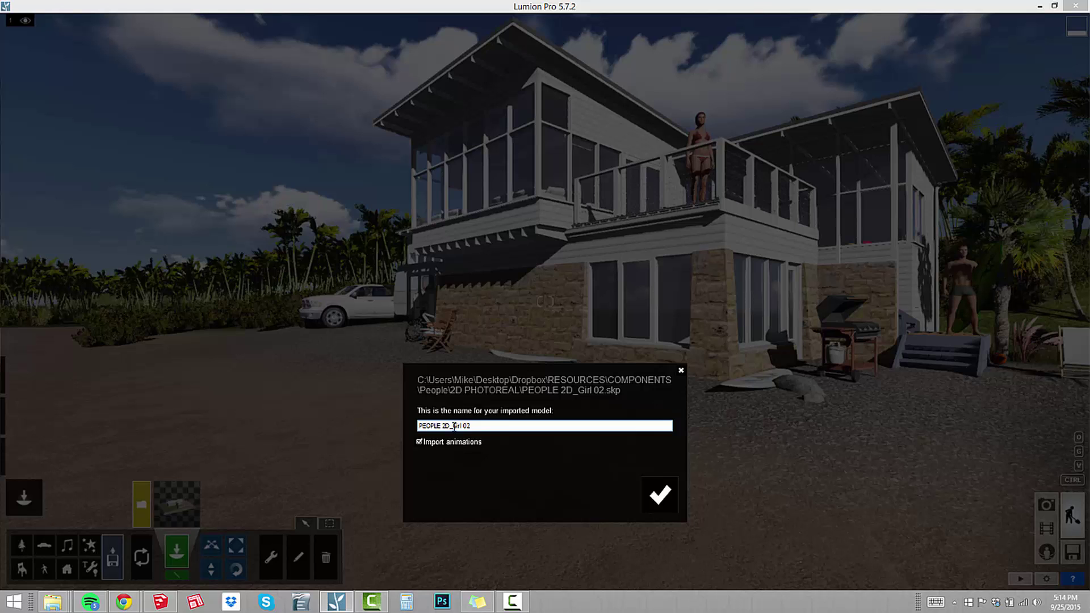
{"action": "left_click", "coordinate": [656, 497]}
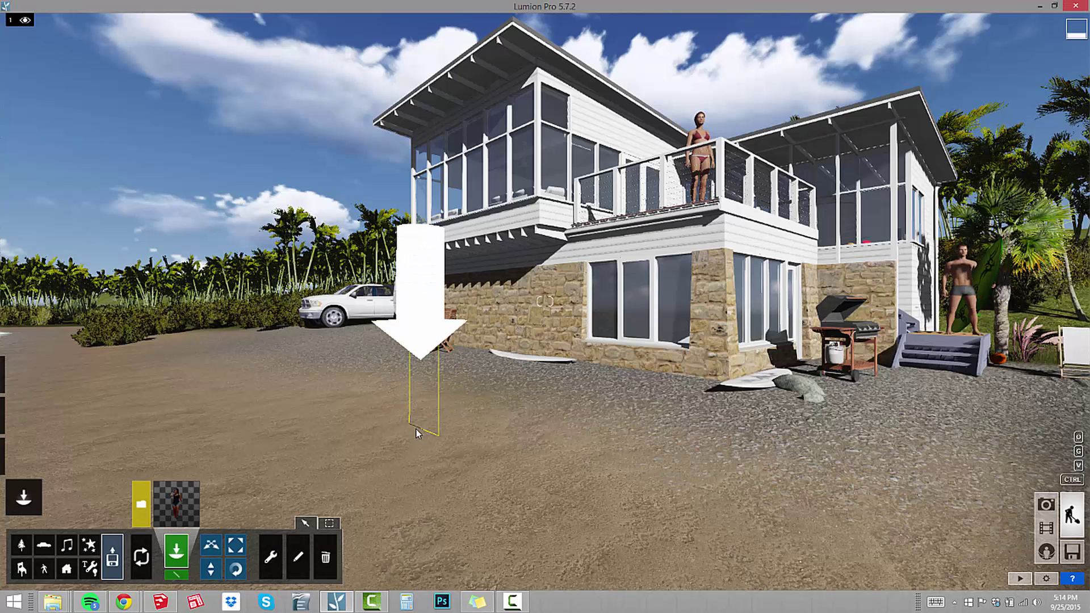
{"action": "left_click", "coordinate": [383, 451]}
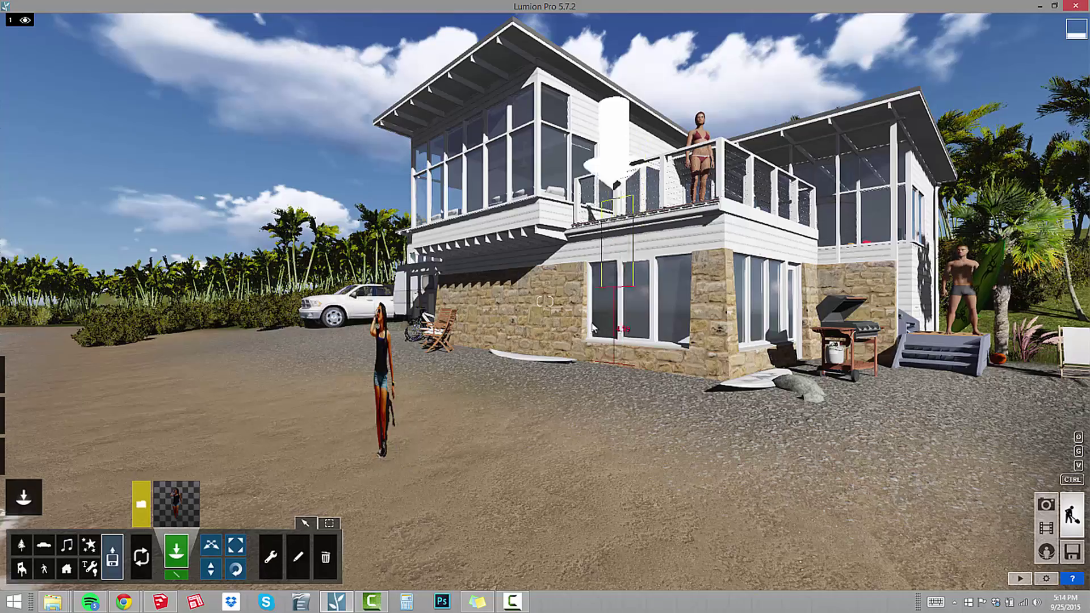
- Examine the placed 2D girl figure and its shadow from several angles
{"action": "key", "text": "a"}
{"action": "right_click_drag", "start_coordinate": [488, 410], "coordinate": [386, 450]}
{"action": "key", "text": "w"}
{"action": "key", "text": "s"}
{"action": "key", "text": "a"}
{"action": "key", "text": "d"}
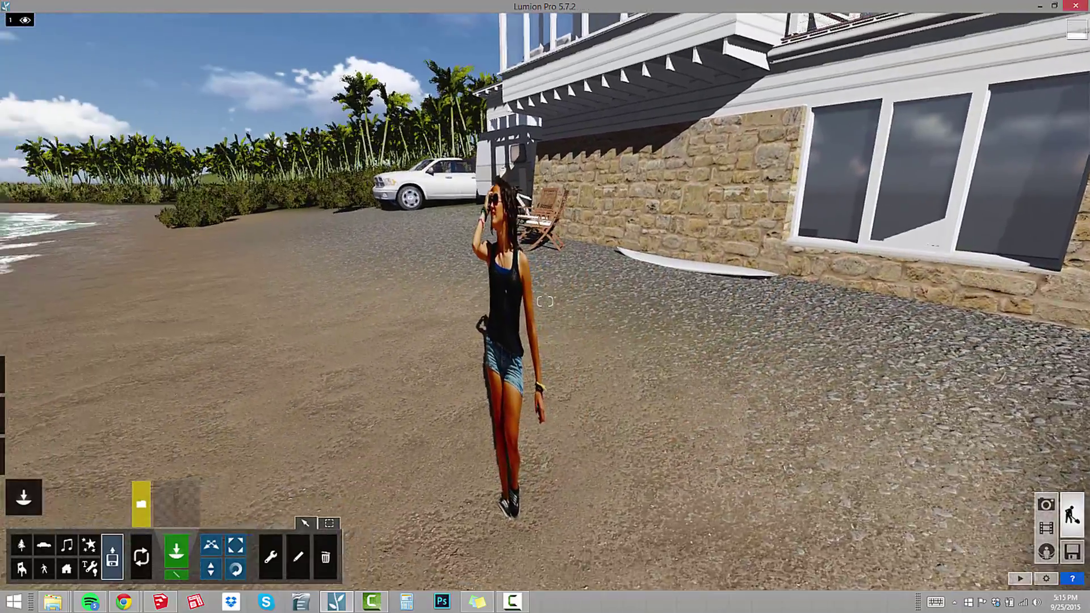
{"action": "key", "text": "s"}
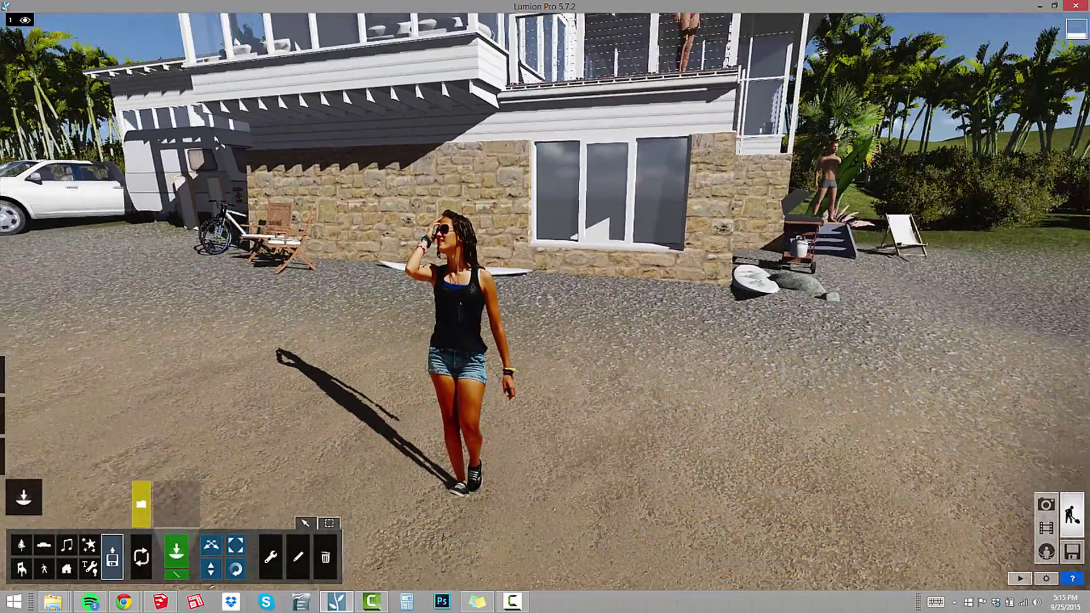
{"action": "key", "text": "e"}
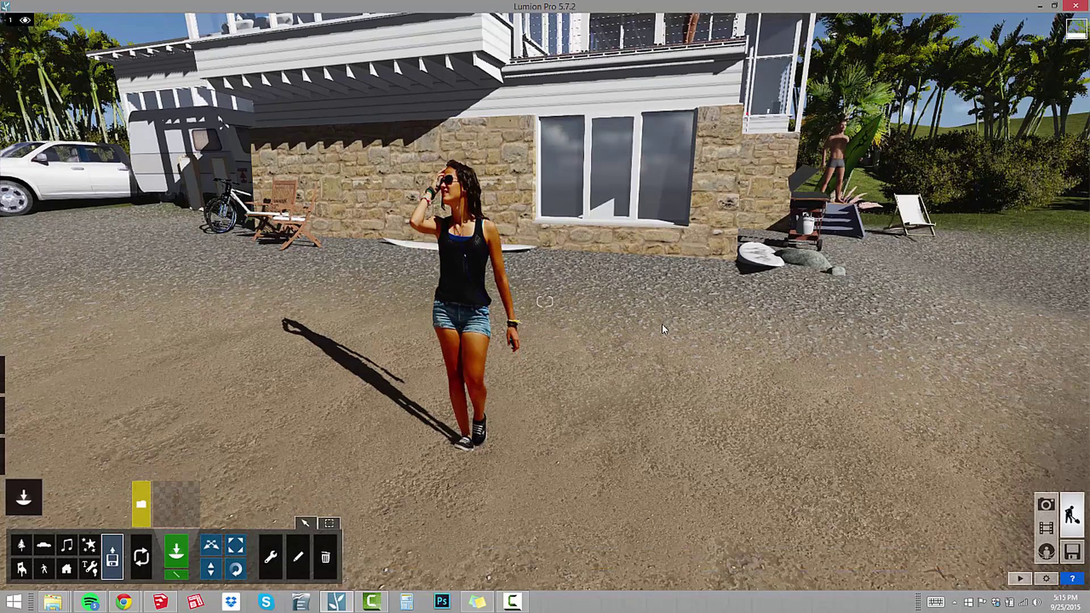
- Assign the Billboard material to the imported girl figure and save the material change
{"action": "mouse_move", "coordinate": [18, 423]}
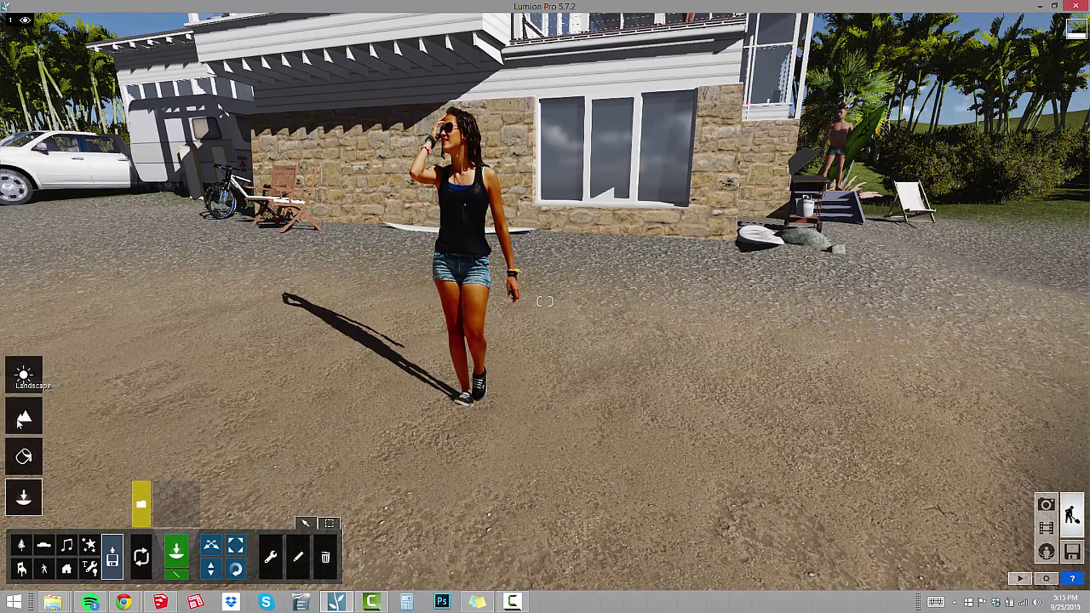
{"action": "left_click", "coordinate": [27, 457]}
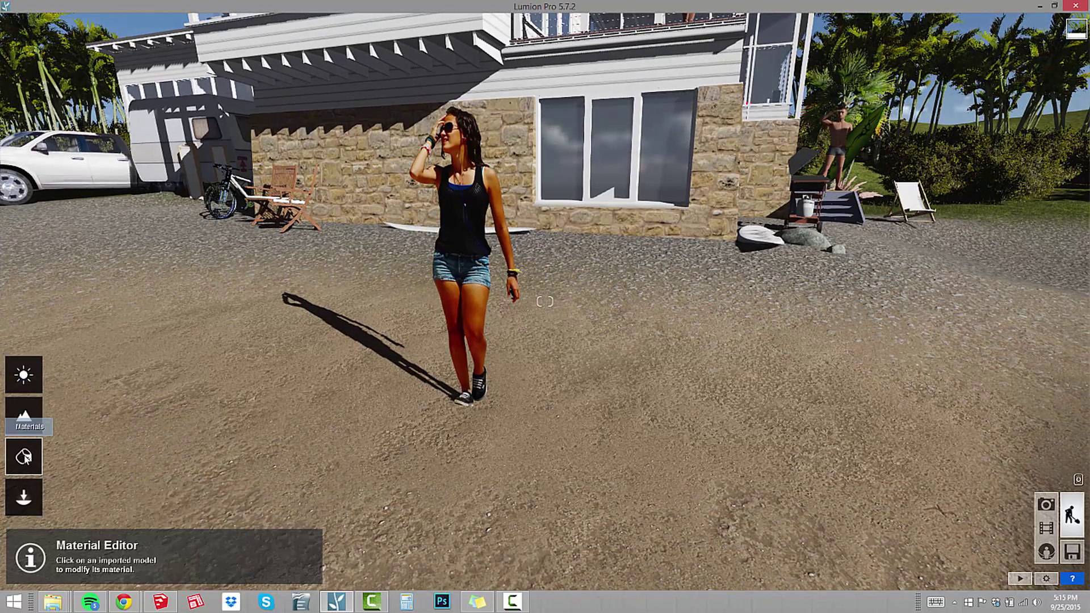
{"action": "left_click", "coordinate": [461, 220]}
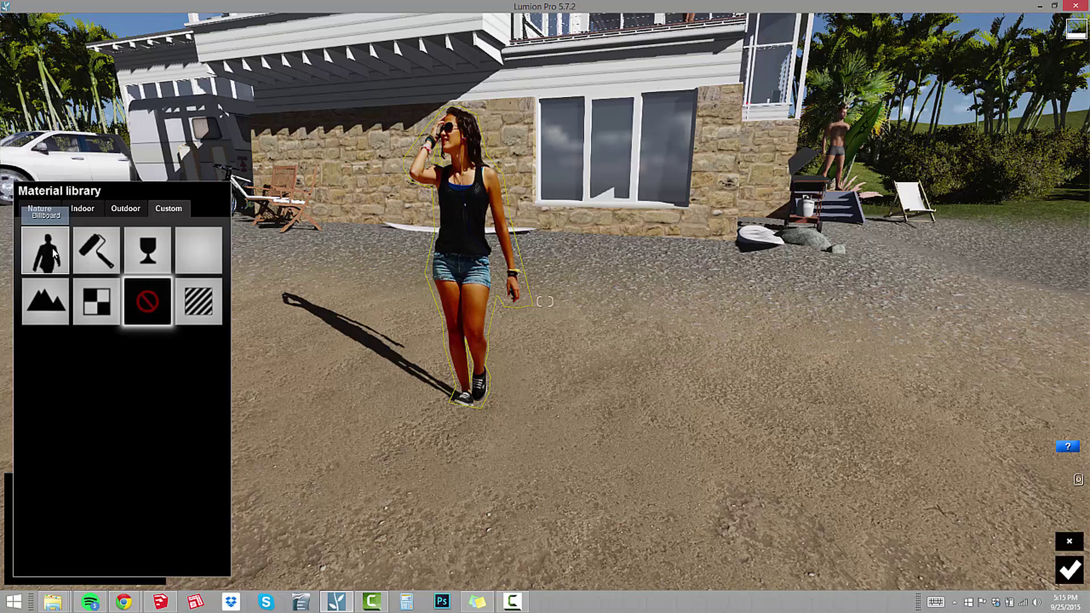
{"action": "left_click", "coordinate": [45, 251]}
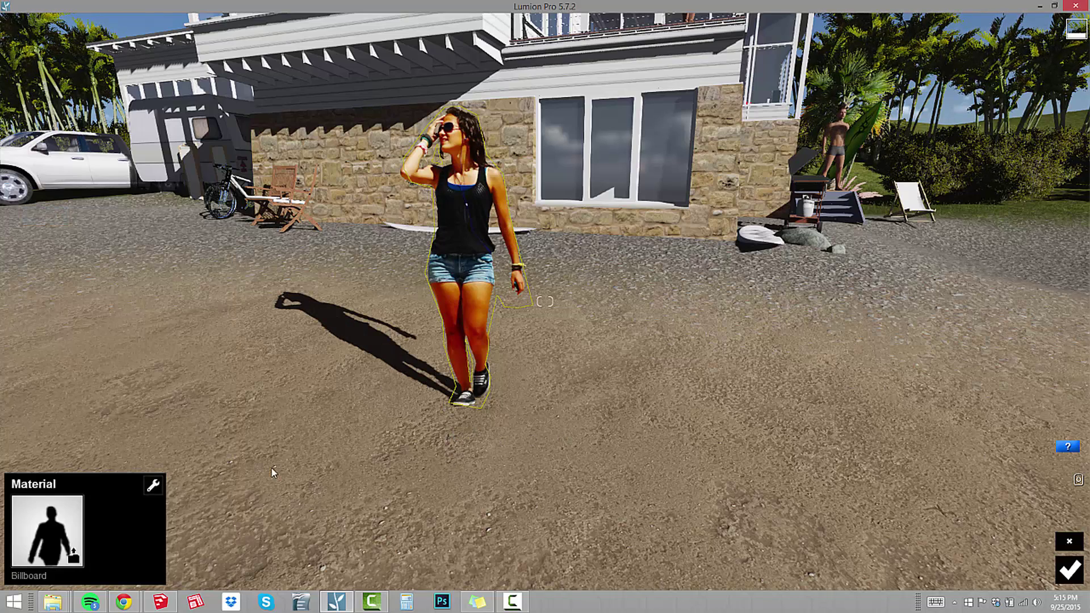
{"action": "left_click", "coordinate": [1067, 572]}
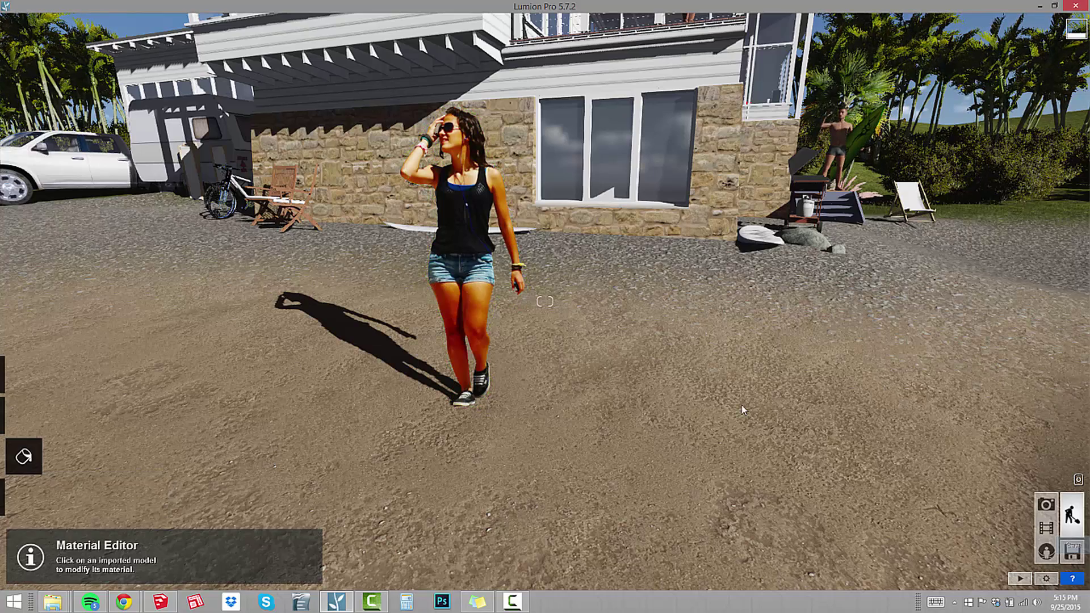
- Move around the girl figure to check how the billboard faces the camera from different sides and distances
{"action": "key", "text": "d"}
{"action": "right_click_drag", "start_coordinate": [503, 447], "coordinate": [6, 423]}
{"action": "key", "text": "d"}
{"action": "key", "text": "d"}
{"action": "key", "text": "d"}
{"action": "right_click_drag", "start_coordinate": [886, 454], "coordinate": [733, 462]}
{"action": "key", "text": "s"}
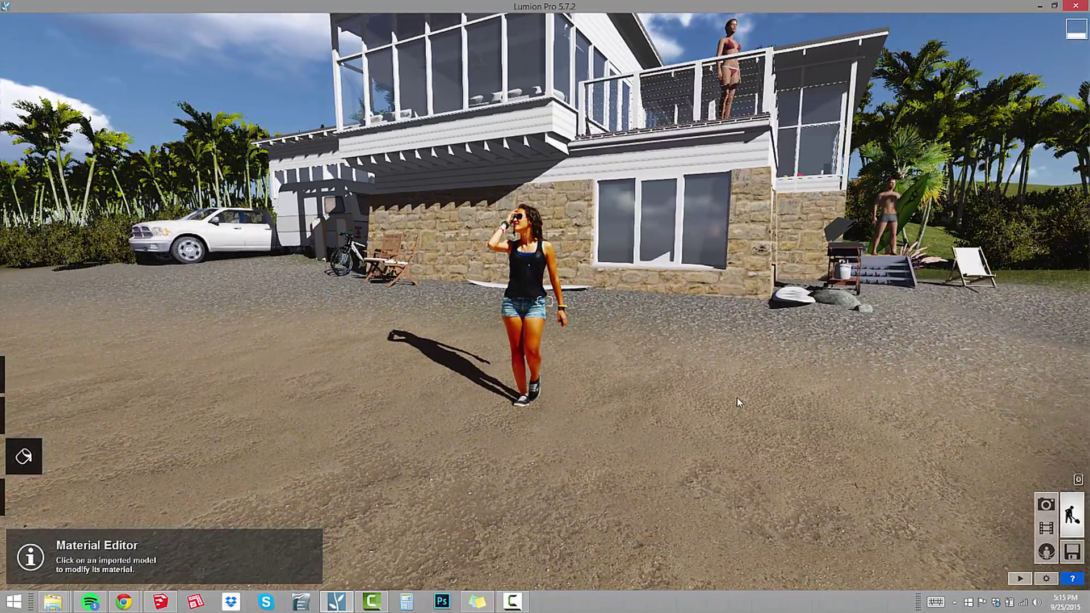
{"action": "key", "text": "s"}
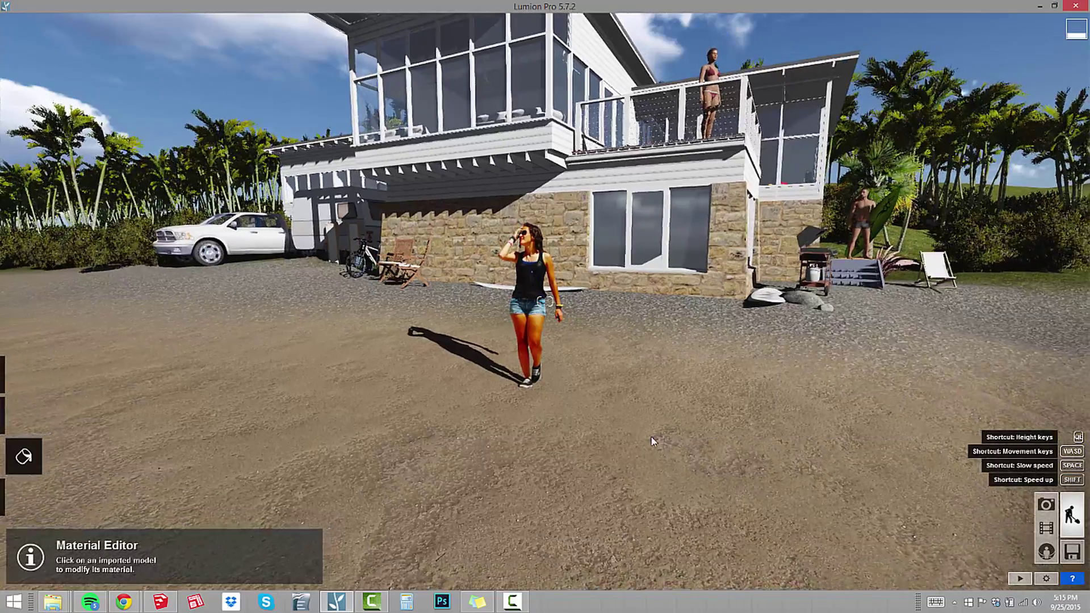
{"action": "key", "text": "w"}
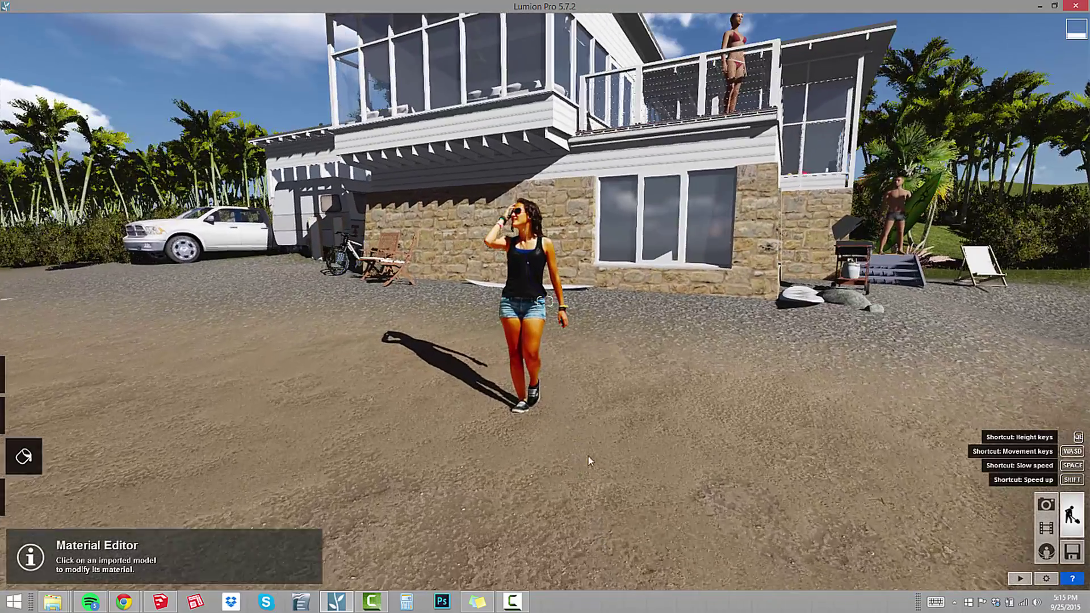
- Import PEOPLE_2D - 01.skp under the name PEOPLE_2D - 01 and place it on the sand beside the first girl figure
{"action": "left_click", "coordinate": [24, 501]}
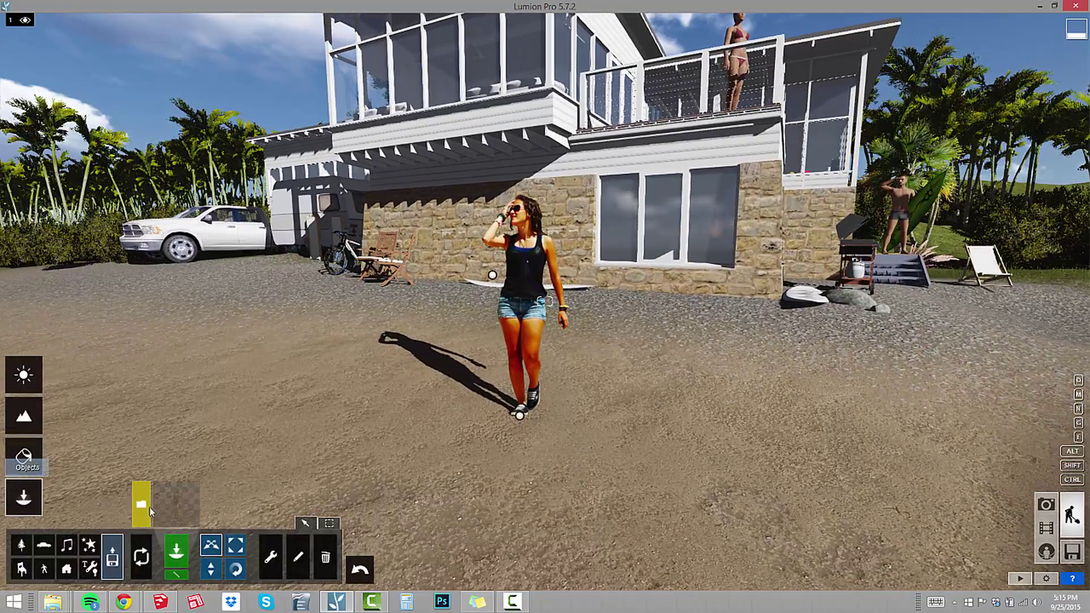
{"action": "left_click", "coordinate": [141, 503]}
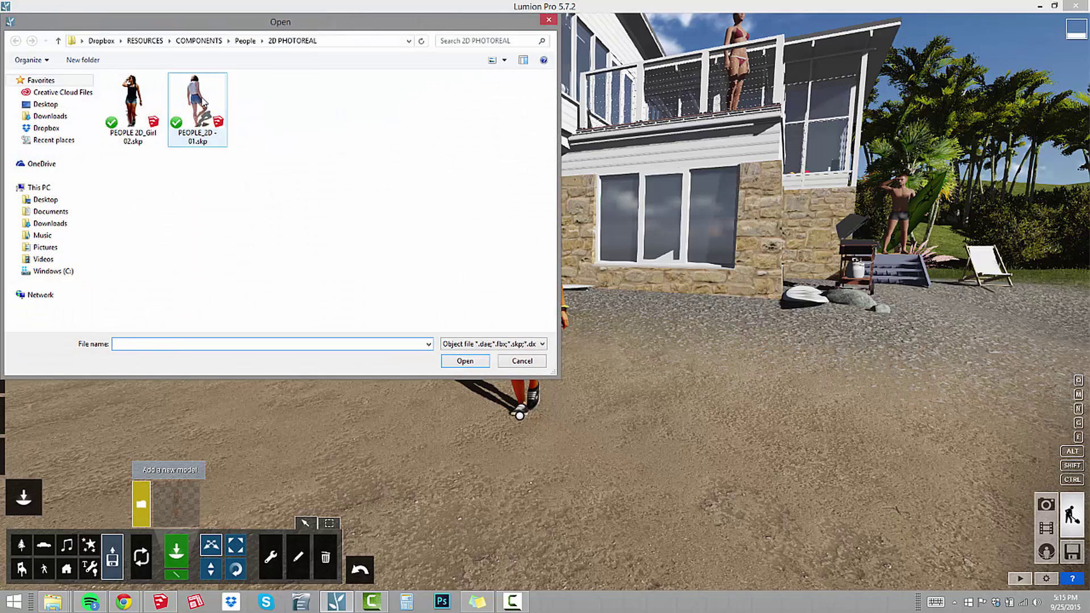
{"action": "left_click", "coordinate": [459, 361]}
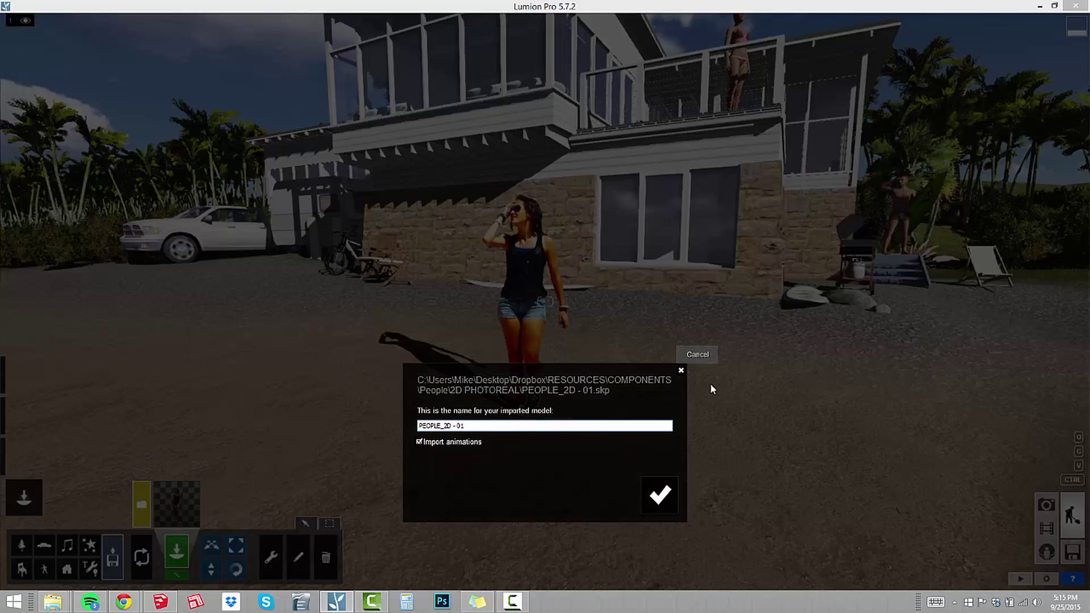
{"action": "left_click", "coordinate": [660, 497]}
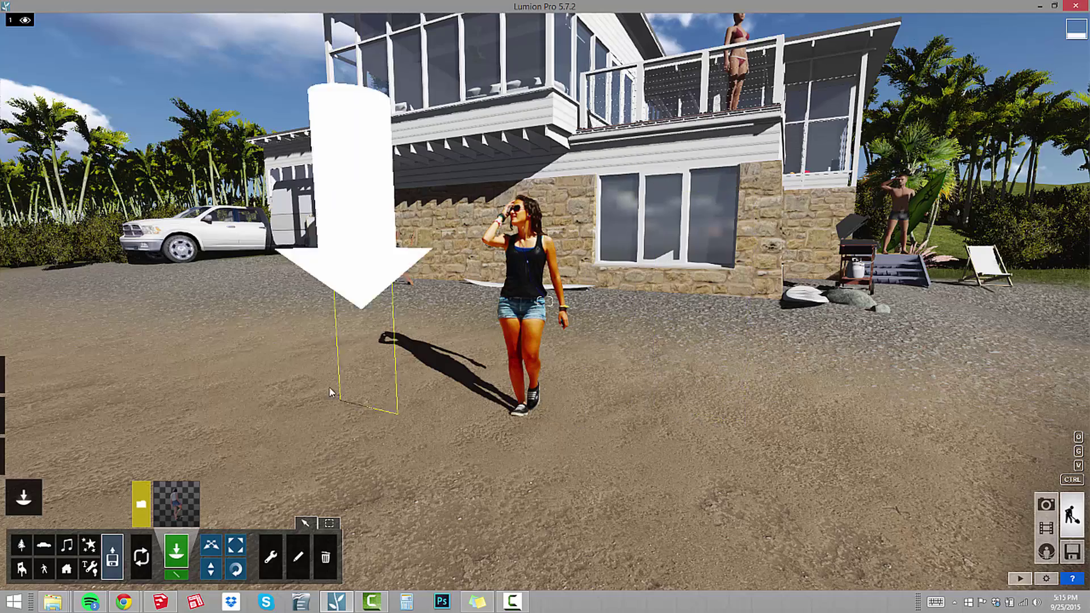
{"action": "left_click", "coordinate": [310, 436]}
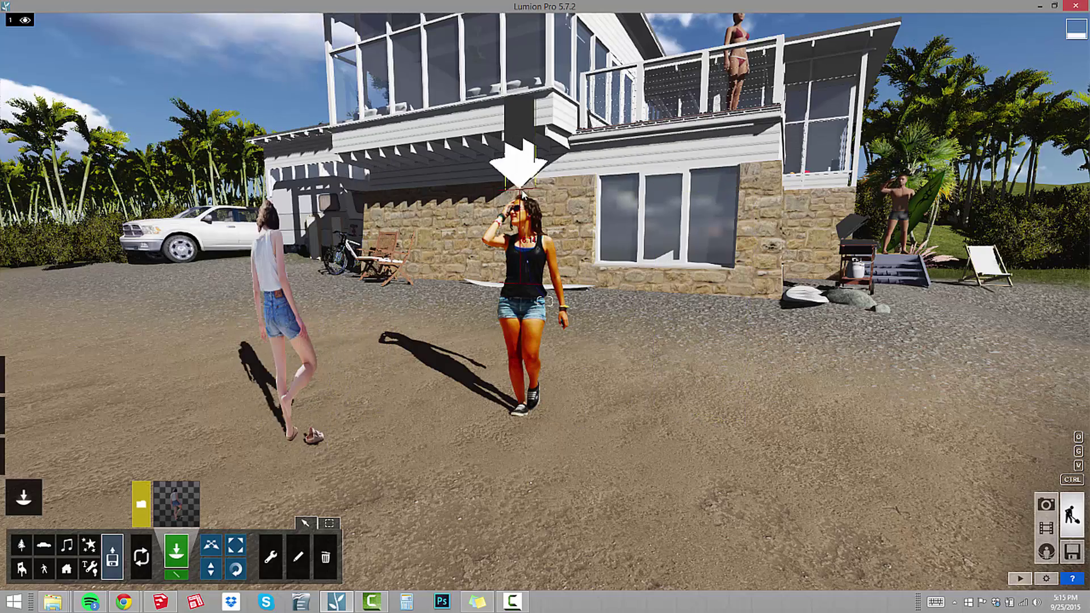
{"action": "mouse_move", "coordinate": [28, 418]}
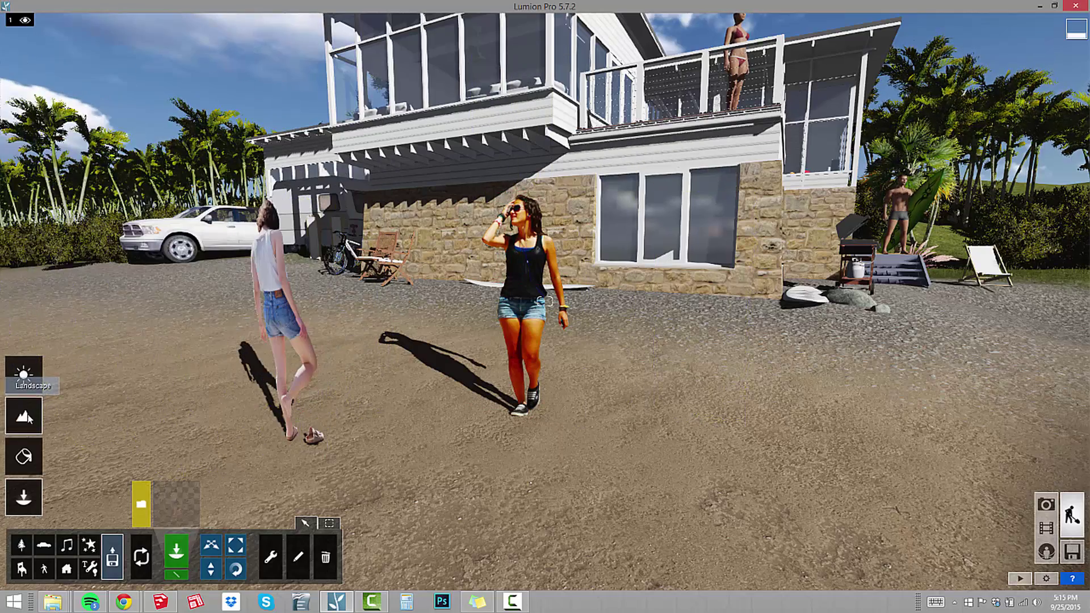
- Assign the Billboard material to the girl figure in the white top and denim shorts
{"action": "left_click", "coordinate": [22, 460]}
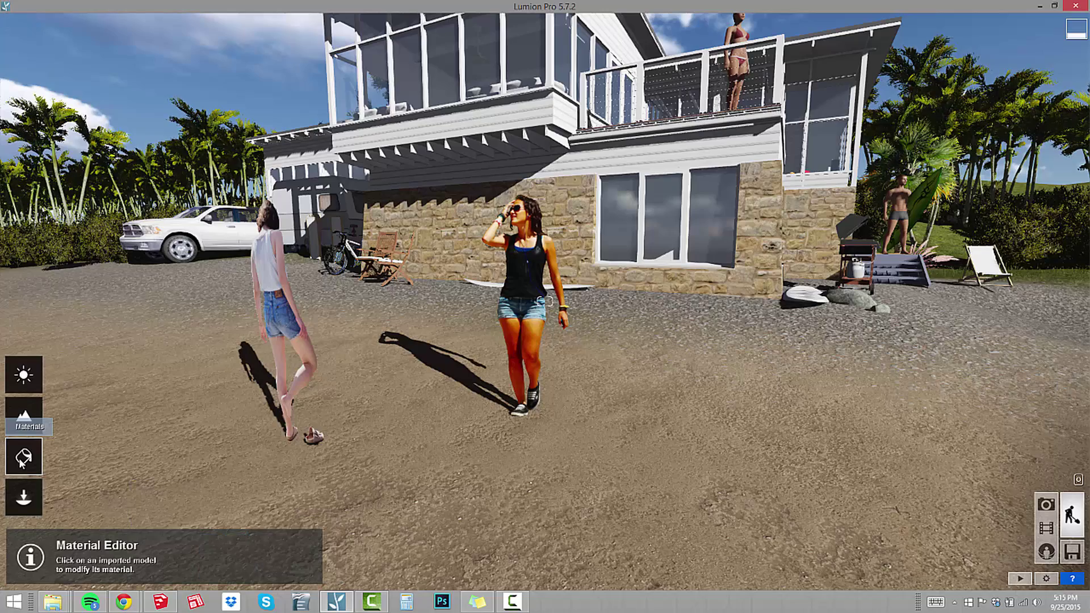
{"action": "left_click", "coordinate": [271, 261]}
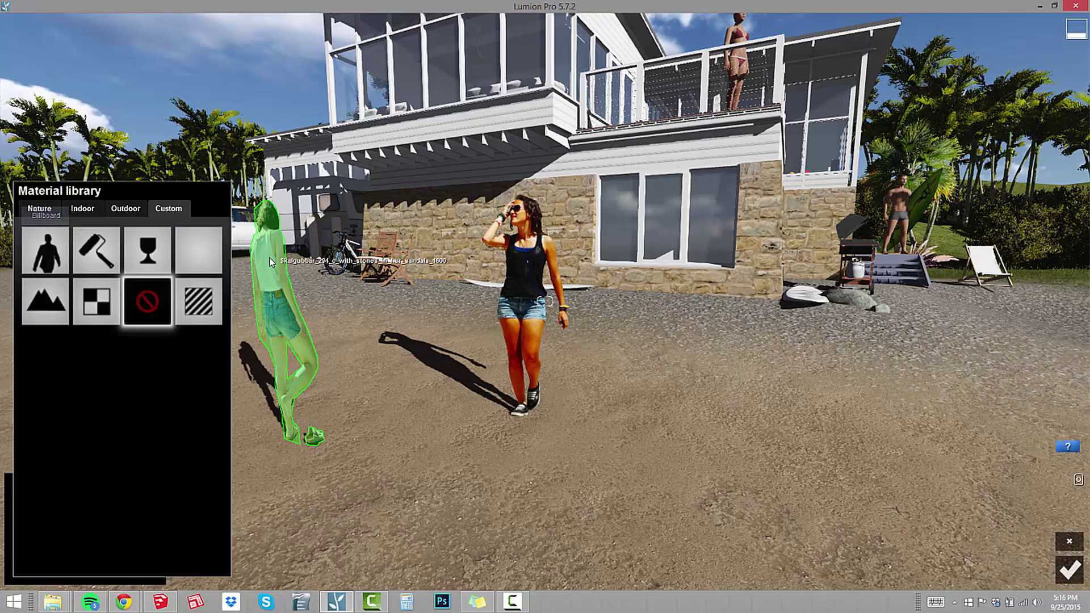
{"action": "left_click", "coordinate": [37, 258]}
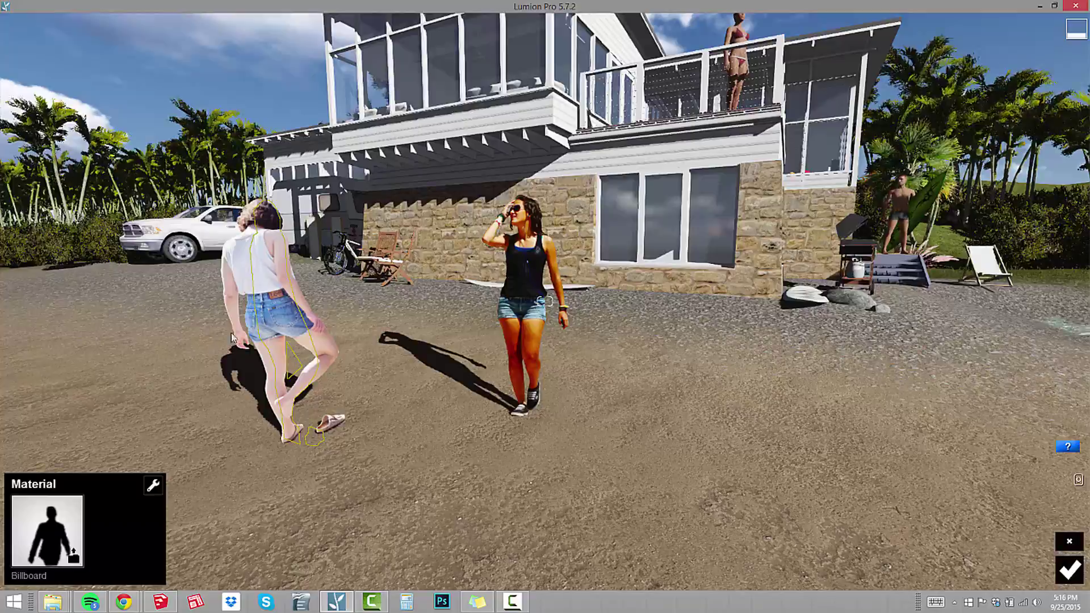
- Check from several distances and angles how both girl figures face the camera, and save the material change
{"action": "right_click_drag", "start_coordinate": [232, 338], "coordinate": [260, 326]}
{"action": "key", "text": "s"}
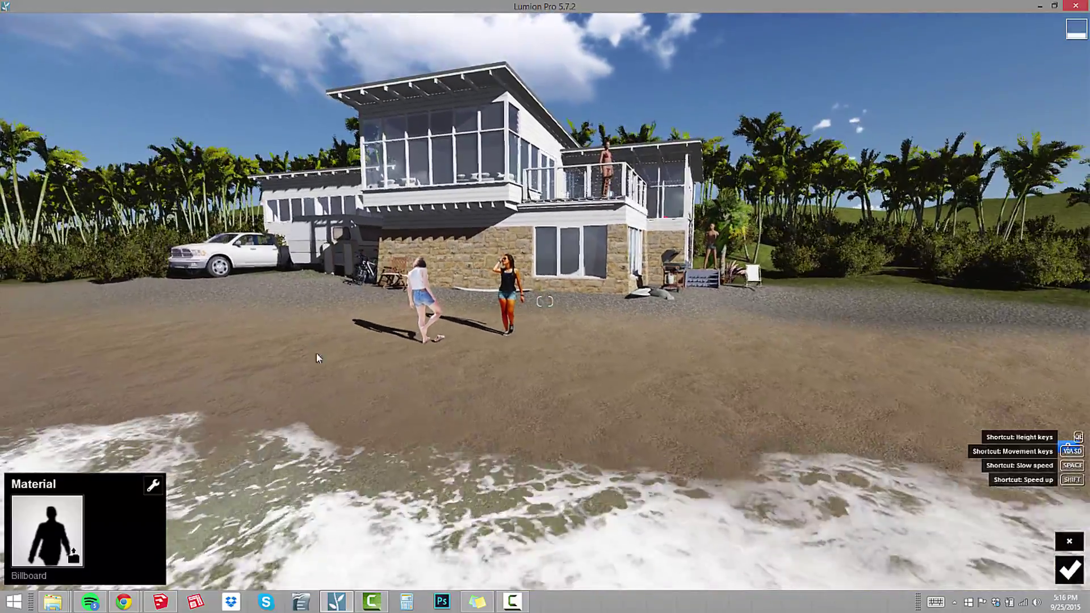
{"action": "key", "text": "w"}
{"action": "right_click_drag", "start_coordinate": [373, 394], "coordinate": [315, 349]}
{"action": "key", "text": "d"}
{"action": "key", "text": "d"}
{"action": "key", "text": "a"}
{"action": "key", "text": "a"}
{"action": "key", "text": "s"}
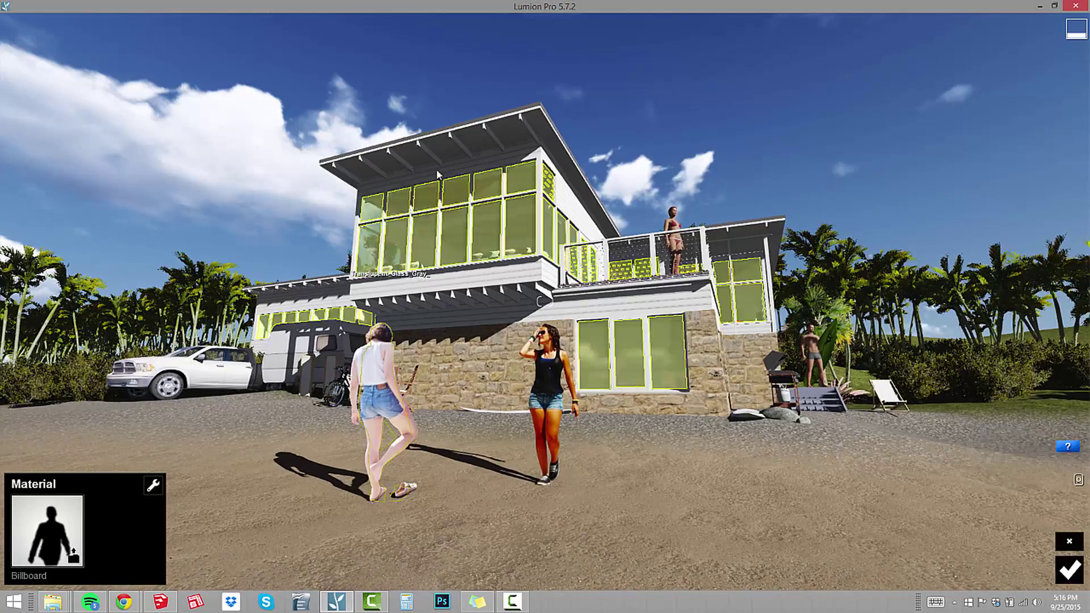
{"action": "key", "text": "s"}
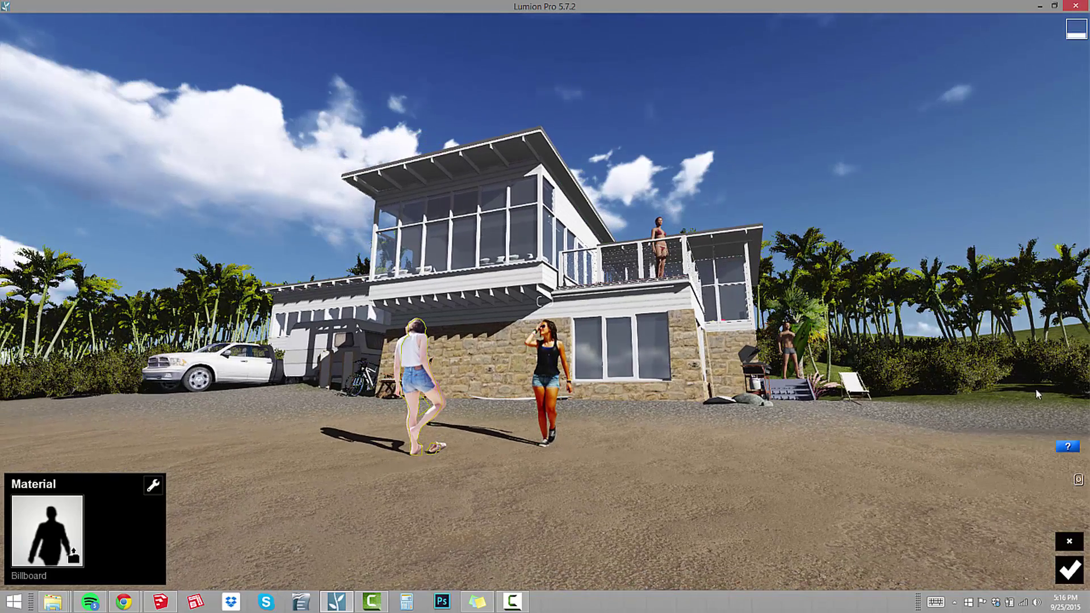
{"action": "left_click", "coordinate": [1070, 540]}
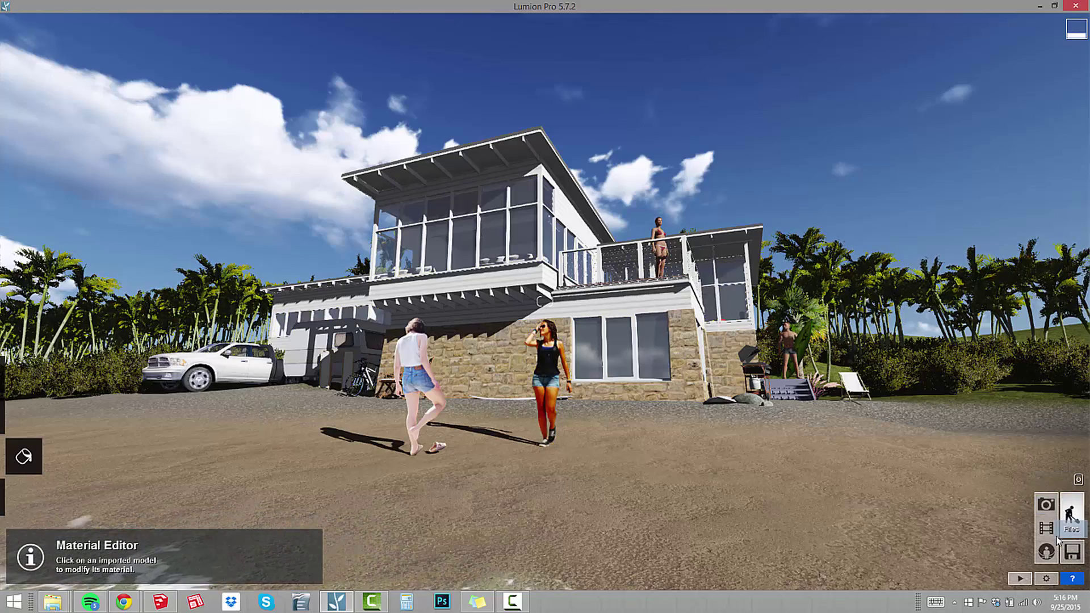
- Switch to Photo mode and recall the stored camera views of Photo 1 and Photo 3
{"action": "left_click", "coordinate": [1046, 503]}
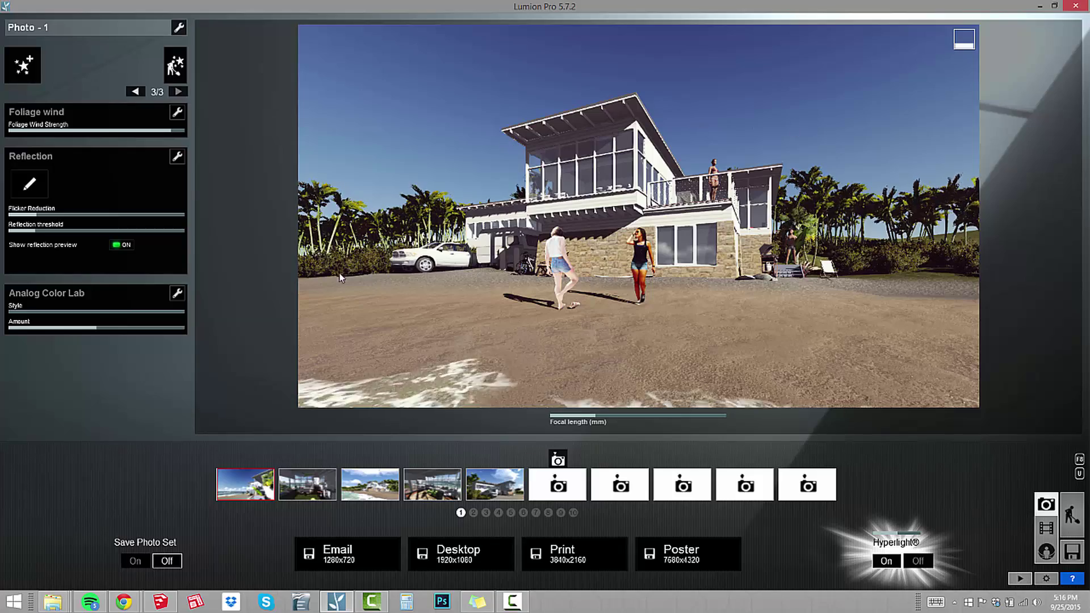
{"action": "left_click", "coordinate": [245, 458]}
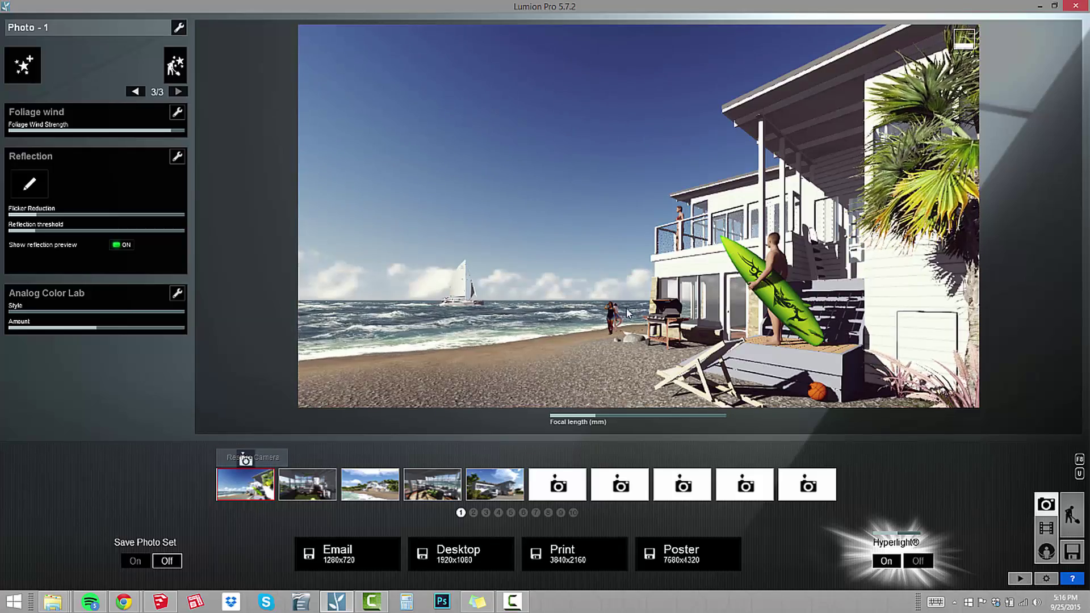
{"action": "left_click", "coordinate": [378, 477]}
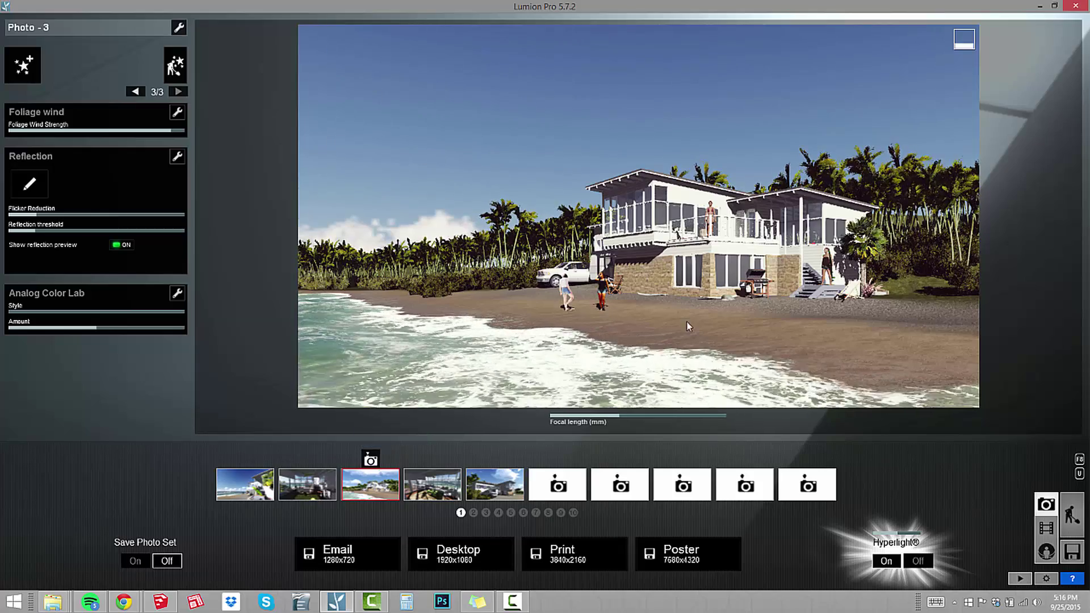
- Move the Photo 3 camera closer to the house and the two girl figures, and store the new view
{"action": "key", "text": "w"}
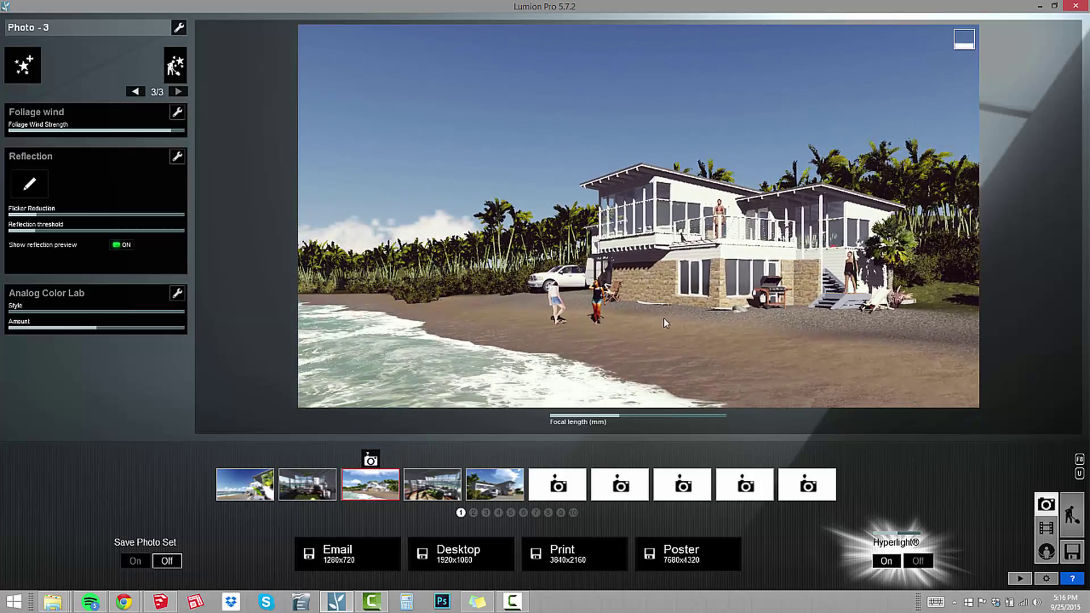
{"action": "key", "text": "w"}
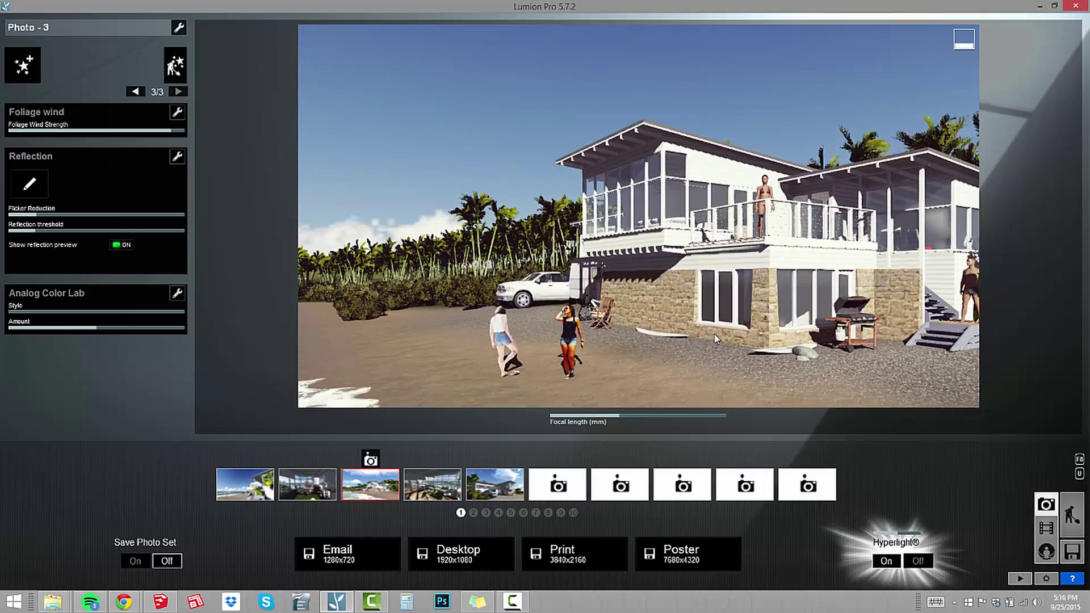
{"action": "key", "text": "e"}
{"action": "right_click_drag", "start_coordinate": [715, 338], "coordinate": [773, 309]}
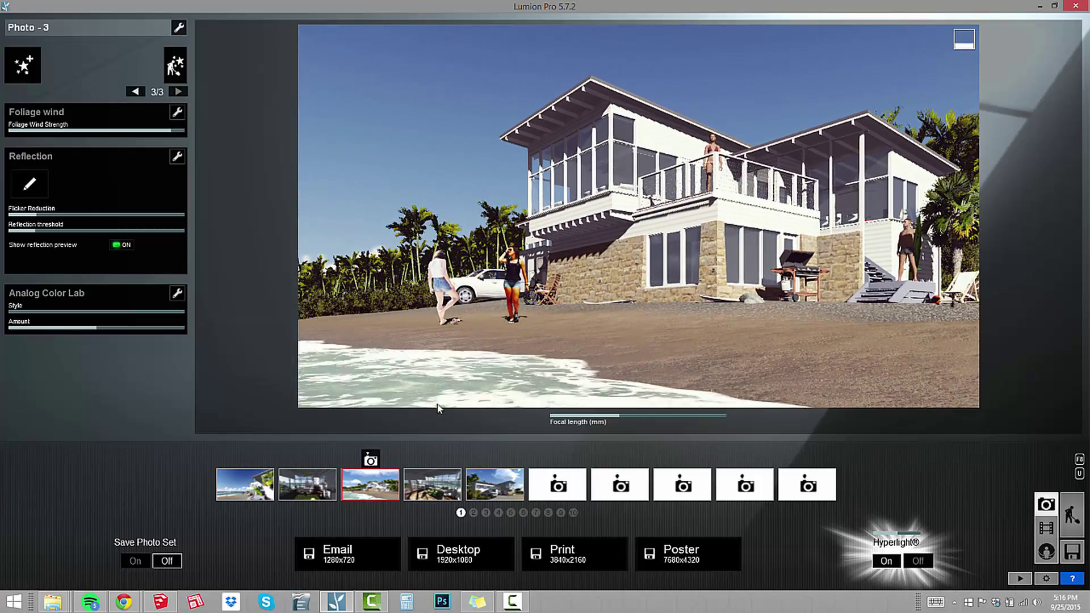
{"action": "left_click", "coordinate": [370, 458]}
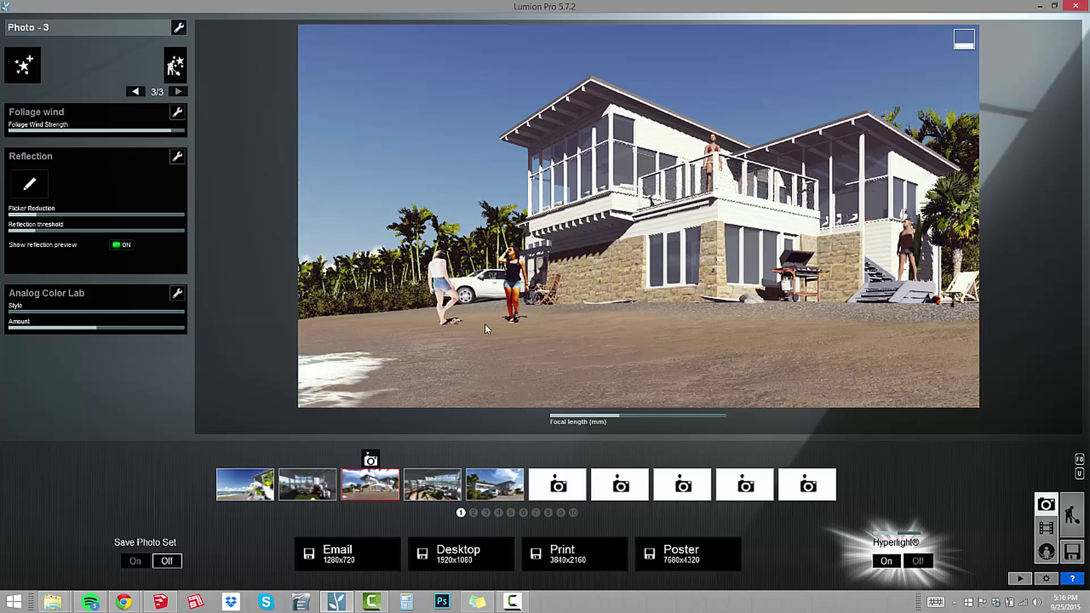
- Reframe the Photo 3 view nearer to the two girl figures, keeping the whole house in the picture
{"action": "key", "text": "w"}
{"action": "key", "text": "a"}
{"action": "mouse_move", "coordinate": [519, 343]}
{"action": "right_mouse_down"}
{"action": "mouse_move", "coordinate": [573, 339]}
{"action": "mouse_move", "coordinate": [533, 346]}
{"action": "right_mouse_up"}
{"action": "key", "text": "w"}
{"action": "key", "text": "s"}
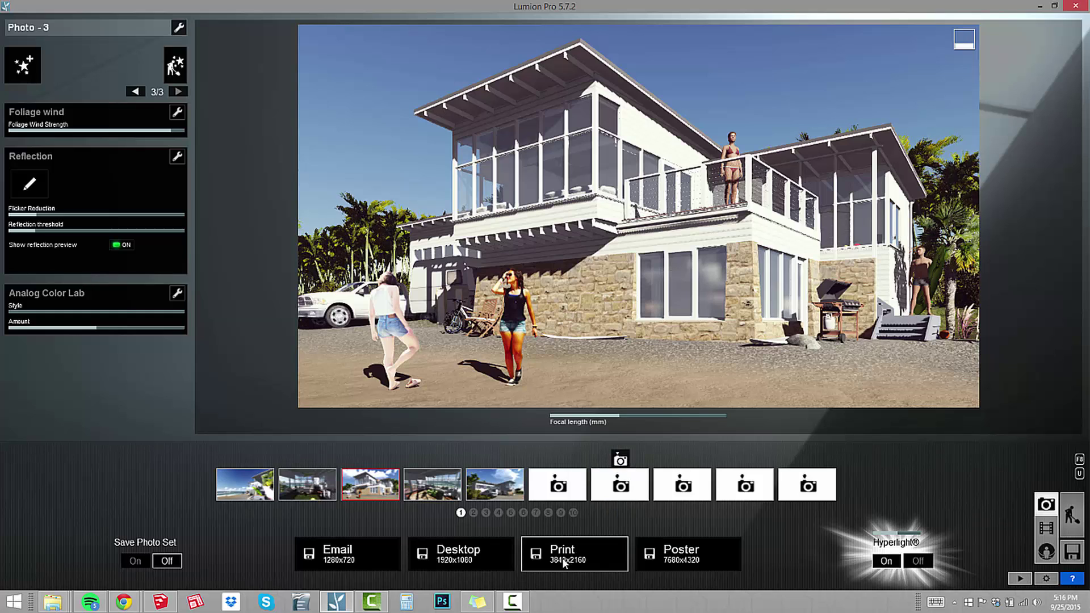
- Render the photo at Print size 3840x2160 into the TEMP folder on the Desktop, replacing 1.bmp
{"action": "left_click", "coordinate": [596, 554]}
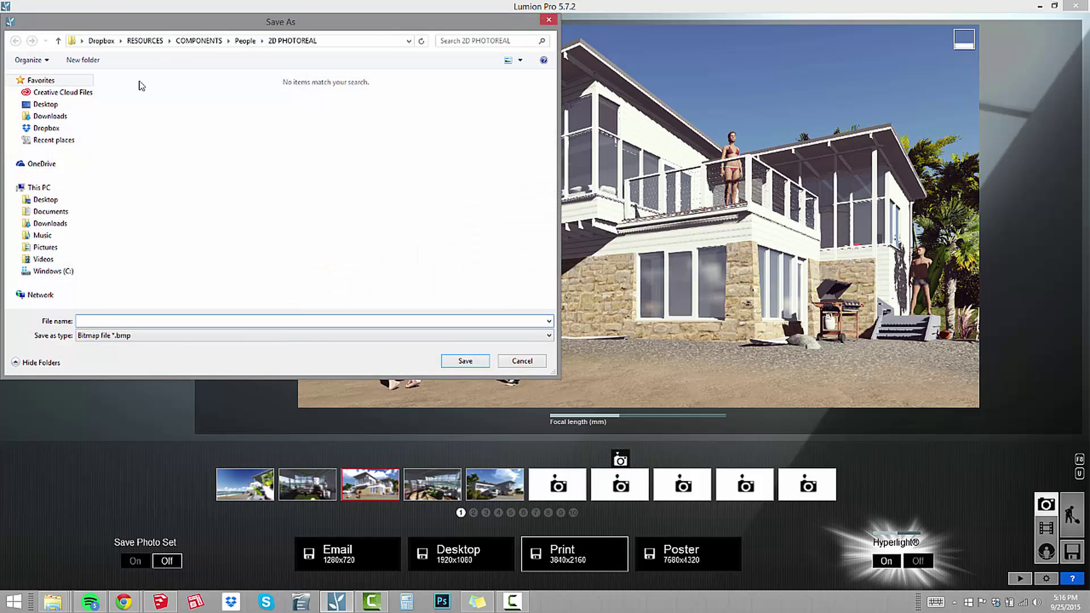
{"action": "left_click", "coordinate": [88, 106]}
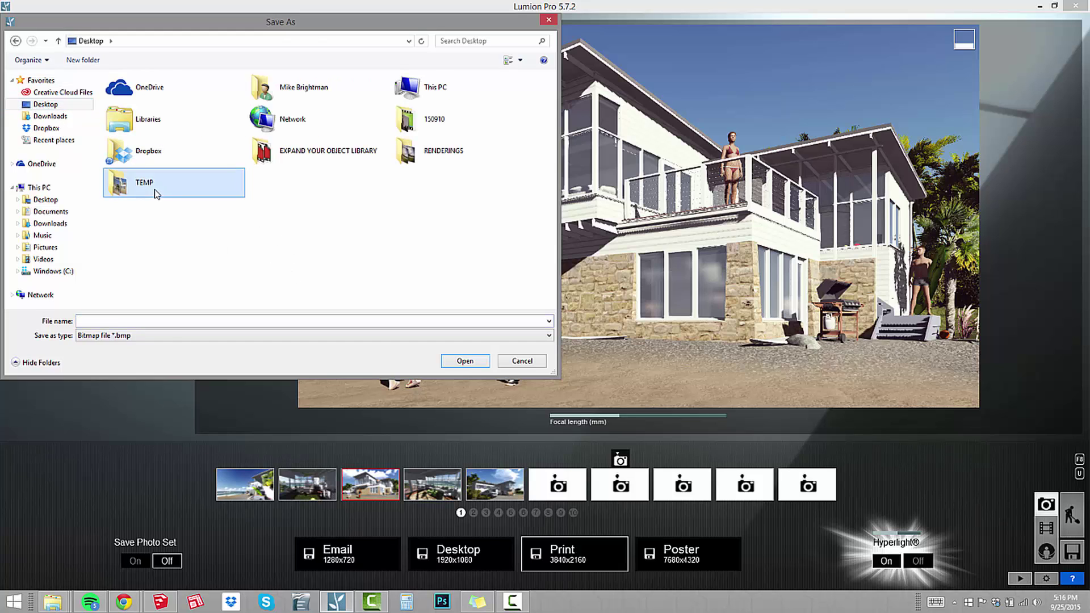
{"action": "double_click", "coordinate": [159, 190]}
{"action": "left_click", "coordinate": [170, 320]}
{"action": "left_click", "coordinate": [326, 110]}
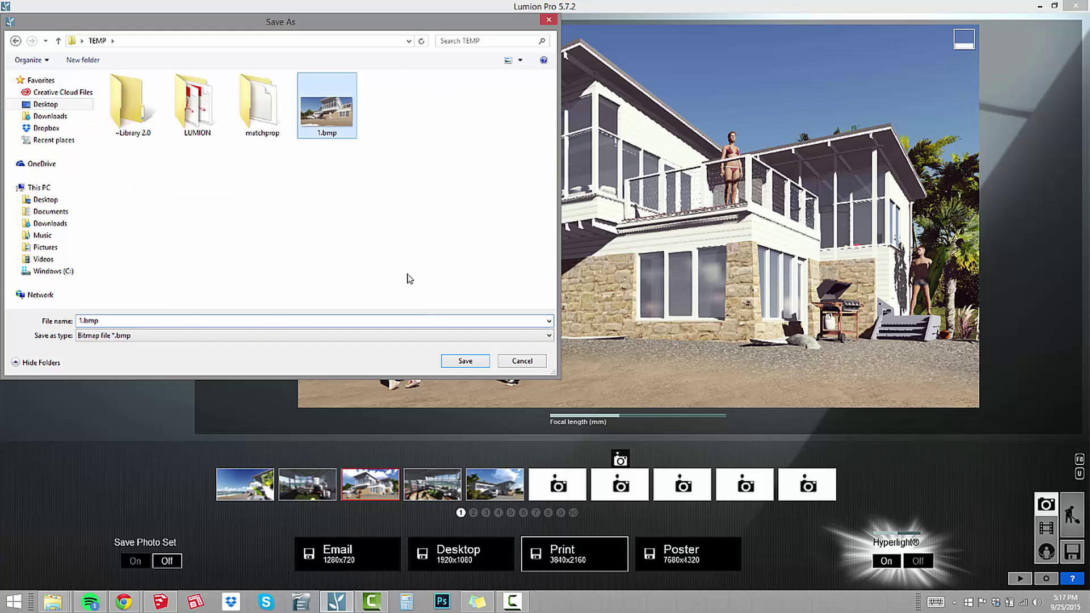
{"action": "left_click", "coordinate": [465, 361]}
{"action": "left_click", "coordinate": [555, 338]}
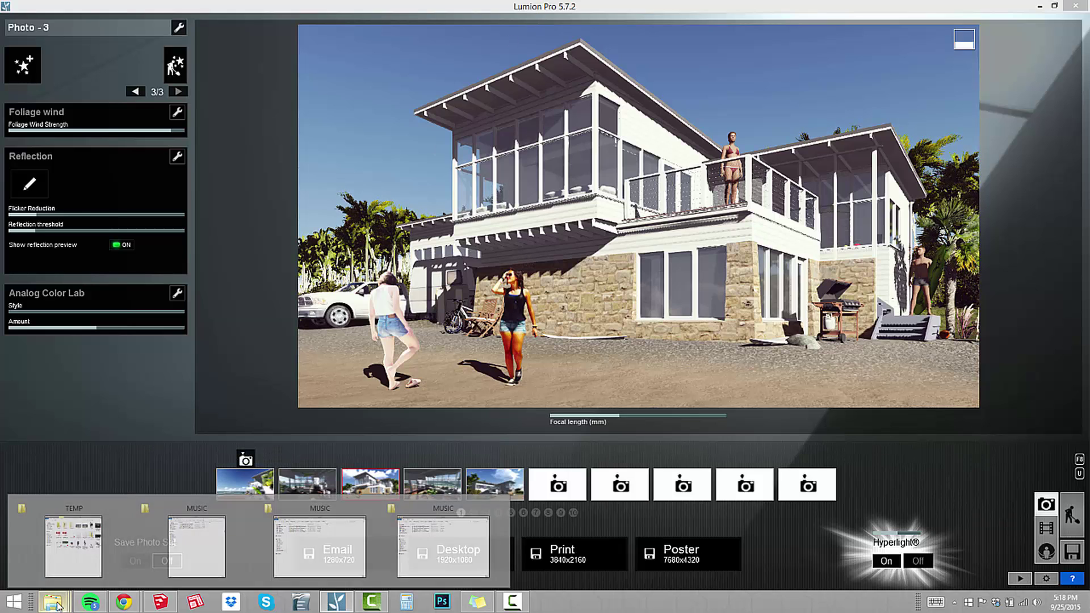
- Open the rendered 1.bmp from the TEMP folder in File Explorer, examine the two girl figures, and return to Lumion
{"action": "mouse_move", "coordinate": [53, 602]}
{"action": "left_click", "coordinate": [66, 560]}
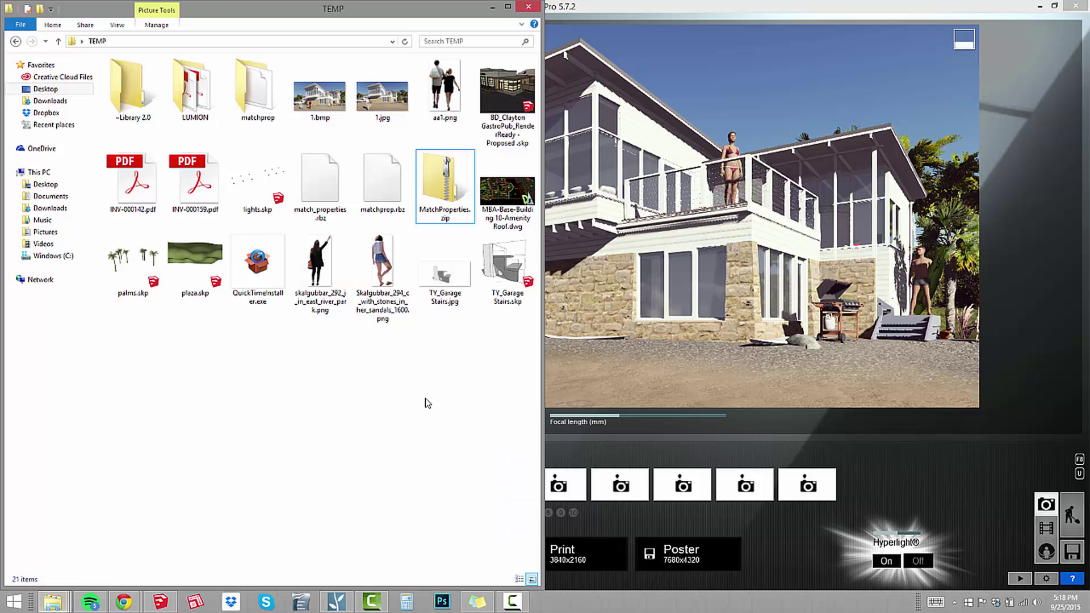
{"action": "double_click", "coordinate": [331, 95]}
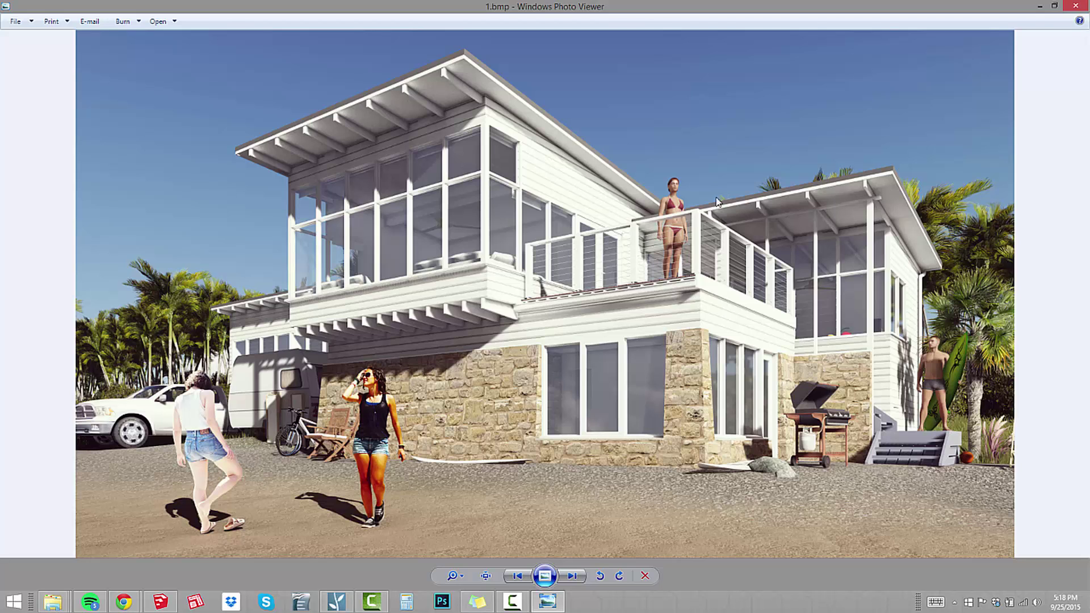
{"action": "left_click", "coordinate": [1076, 6]}
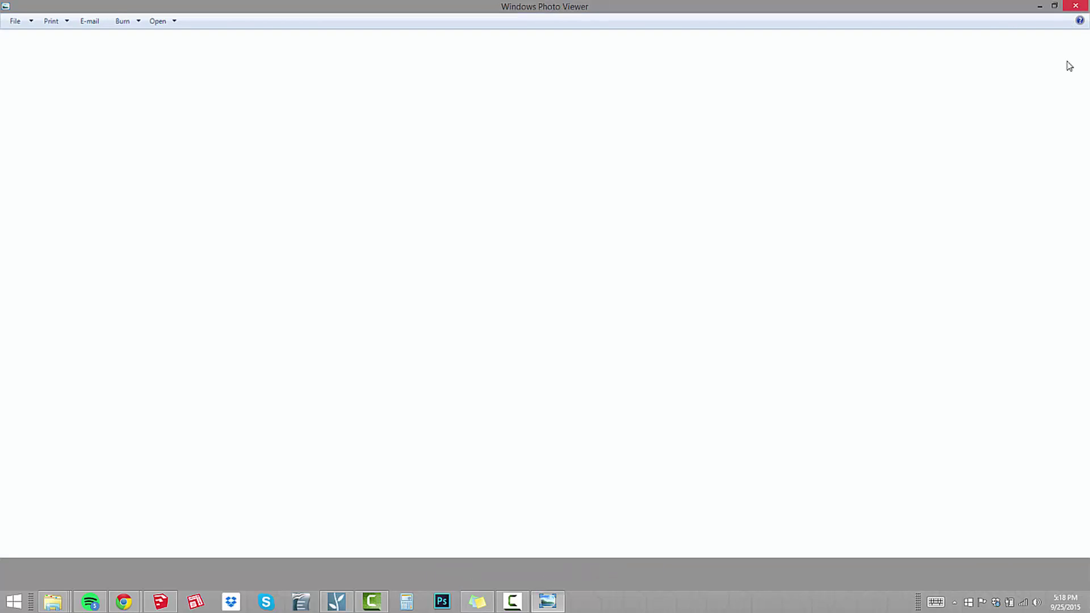
{"action": "left_click", "coordinate": [1078, 386]}
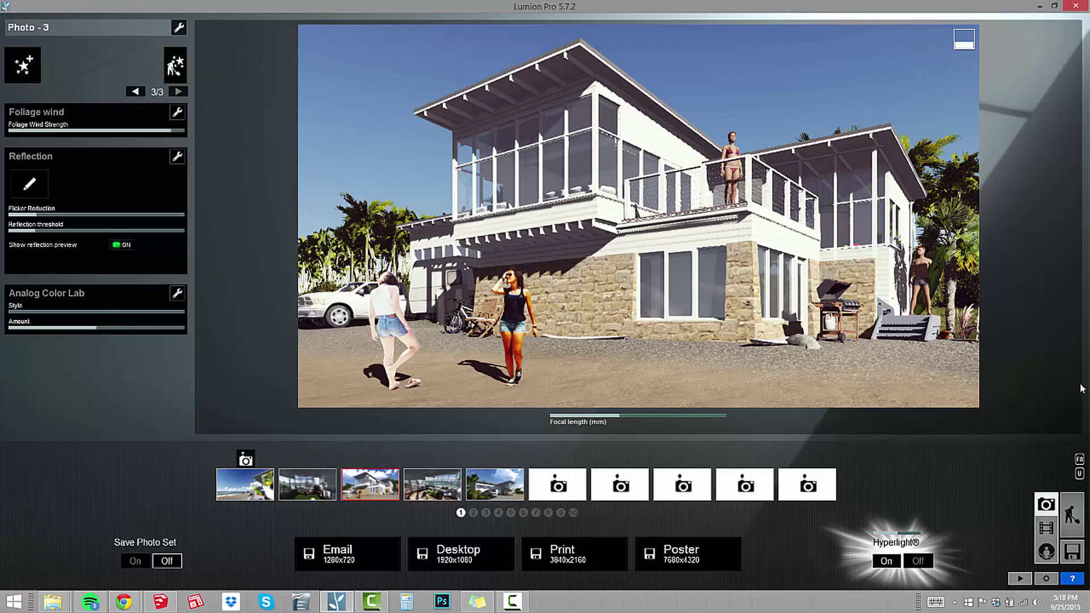
- Return to Build mode, search the import library for "peop", and mark PEOPLE 2D_Girl 02 as a favourite
{"action": "left_click", "coordinate": [1075, 517]}
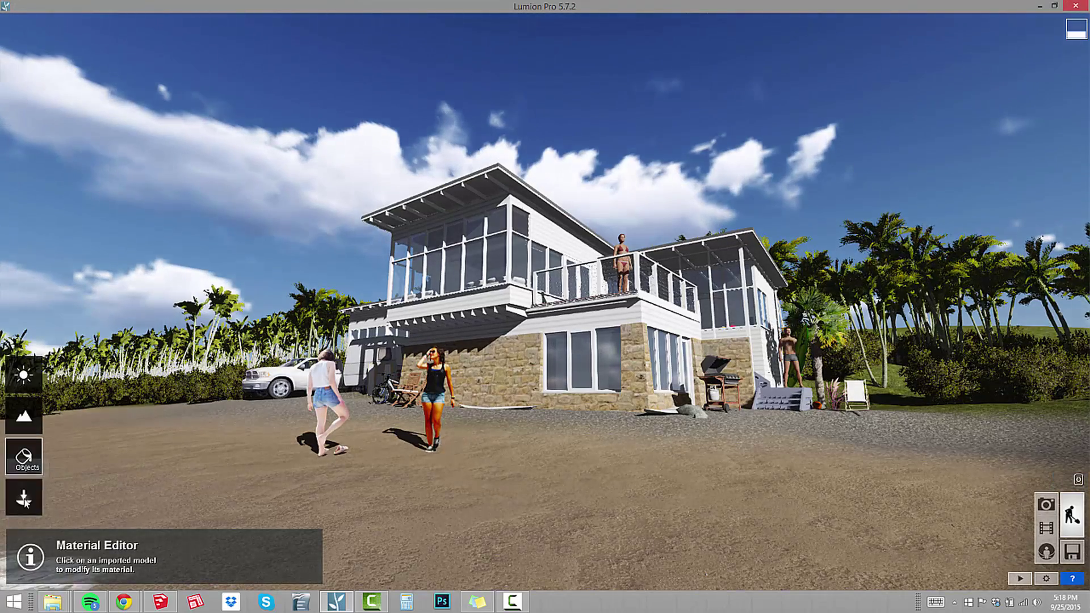
{"action": "left_click", "coordinate": [24, 497]}
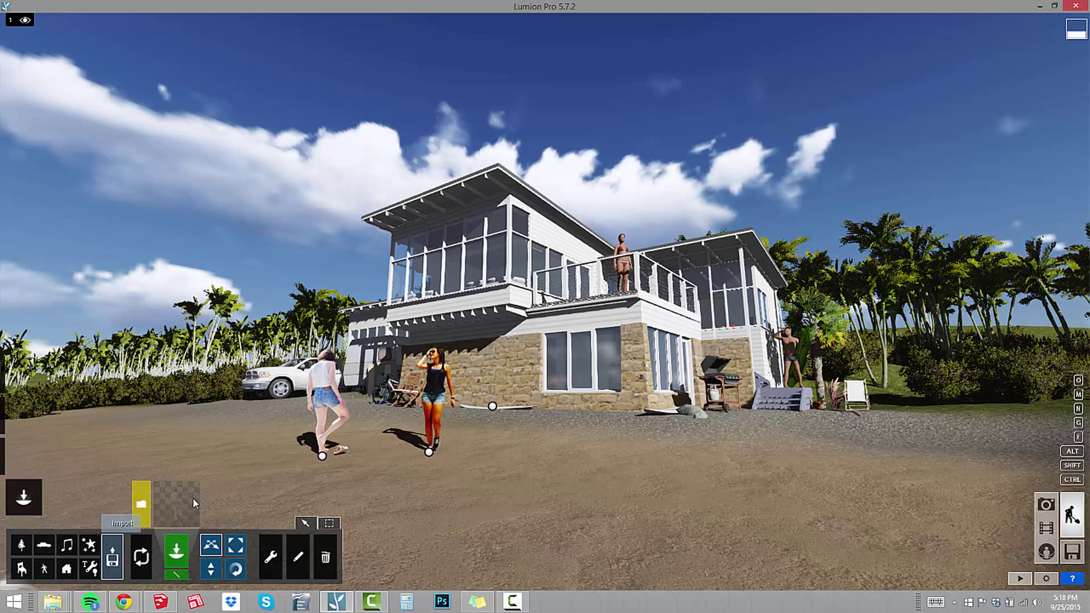
{"action": "left_click", "coordinate": [176, 503]}
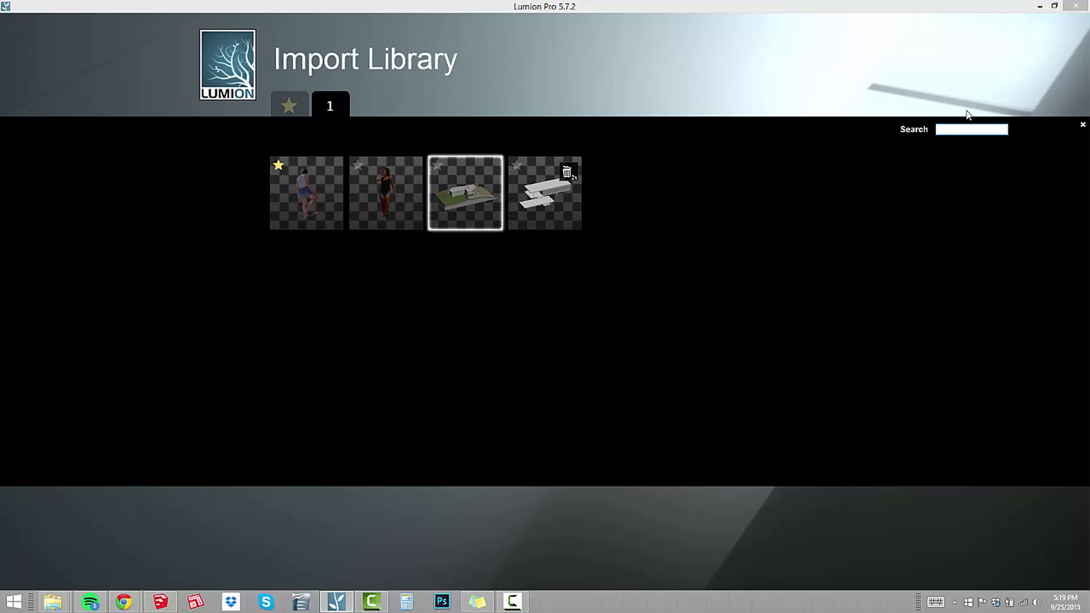
{"action": "type", "text": "peop"}
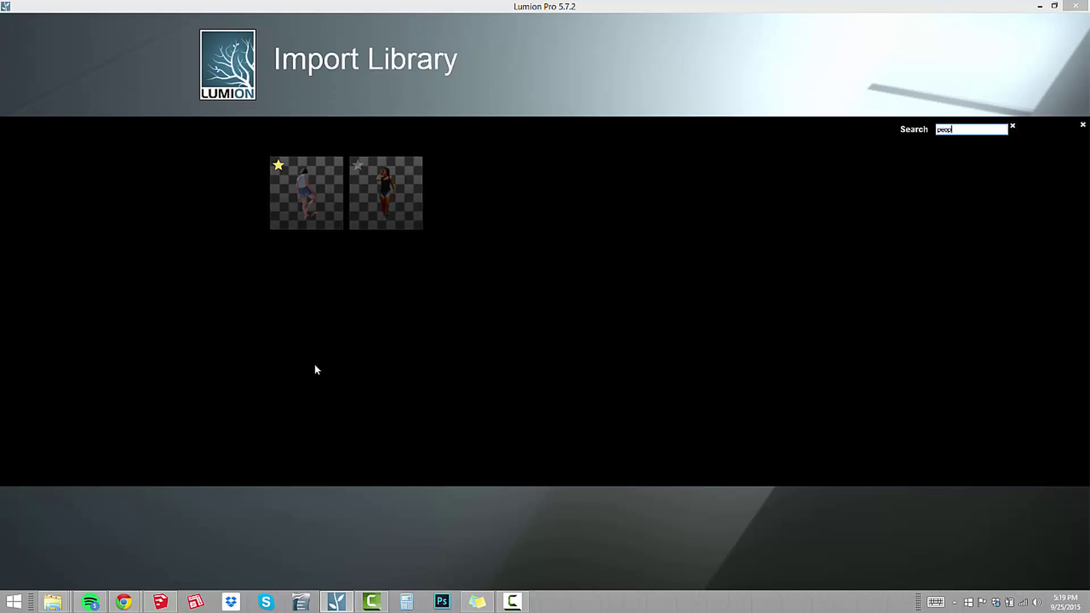
{"action": "left_click", "coordinate": [357, 165]}
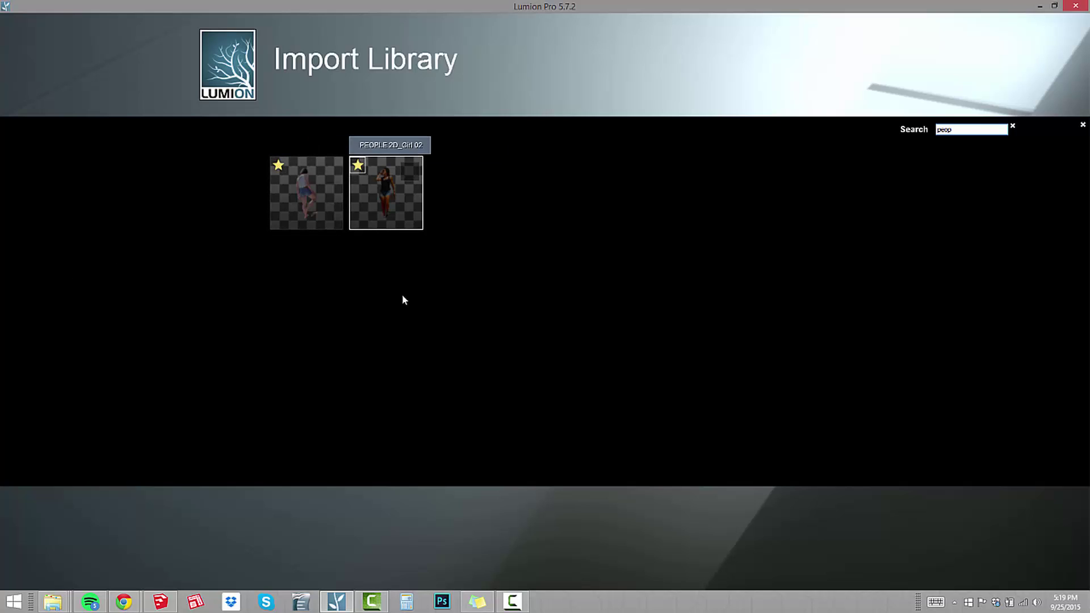
- Clear the library search, view the favourite imported models, and leave the library without placing a model
{"action": "left_click", "coordinate": [1012, 127]}
{"action": "left_click", "coordinate": [288, 107]}
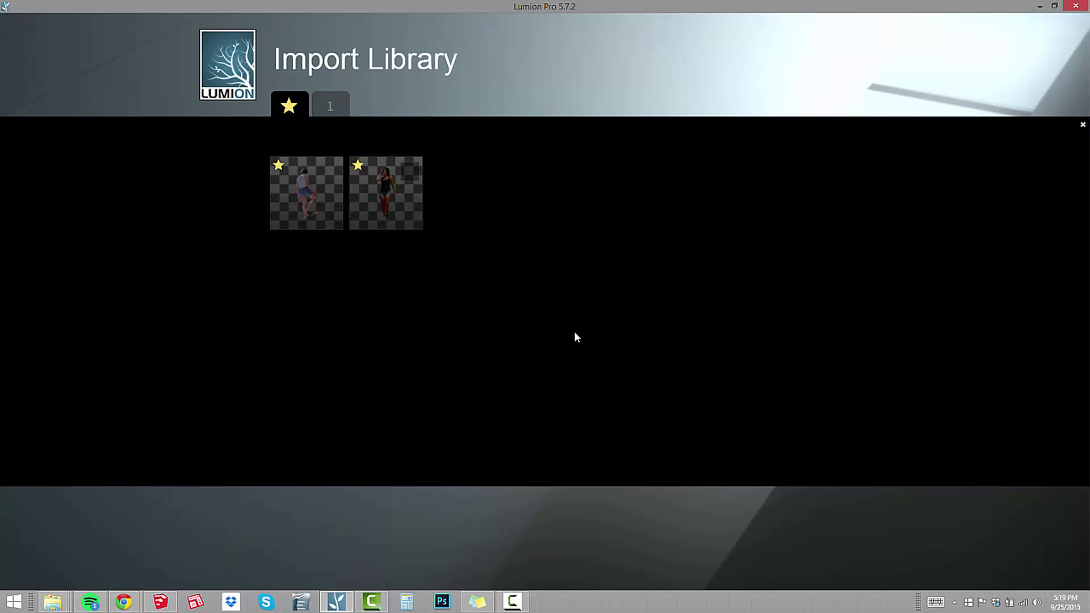
{"action": "left_click", "coordinate": [1083, 124]}
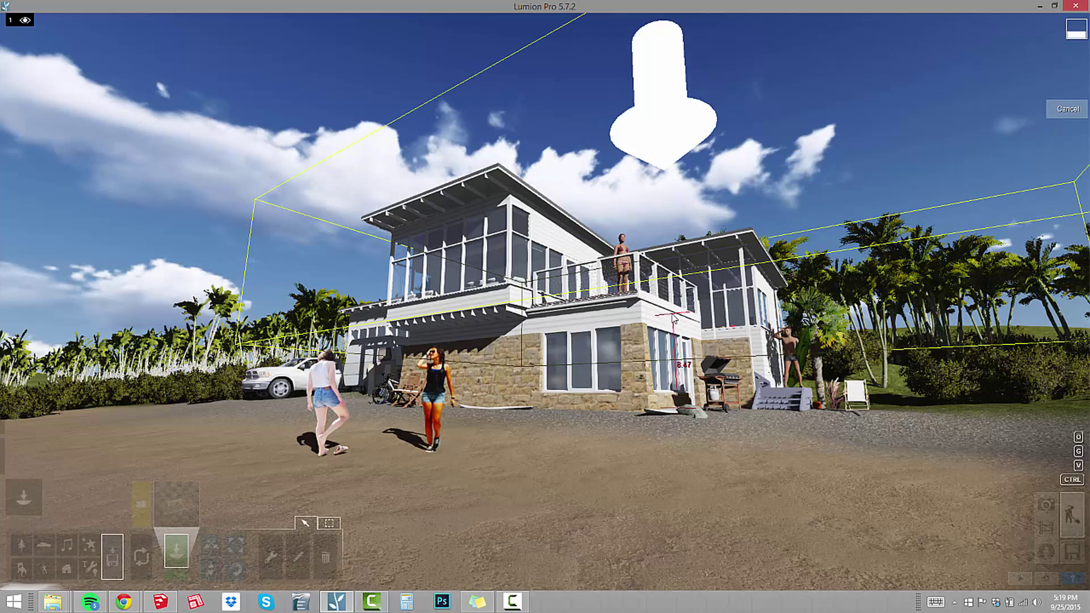
{"action": "left_click", "coordinate": [674, 319]}
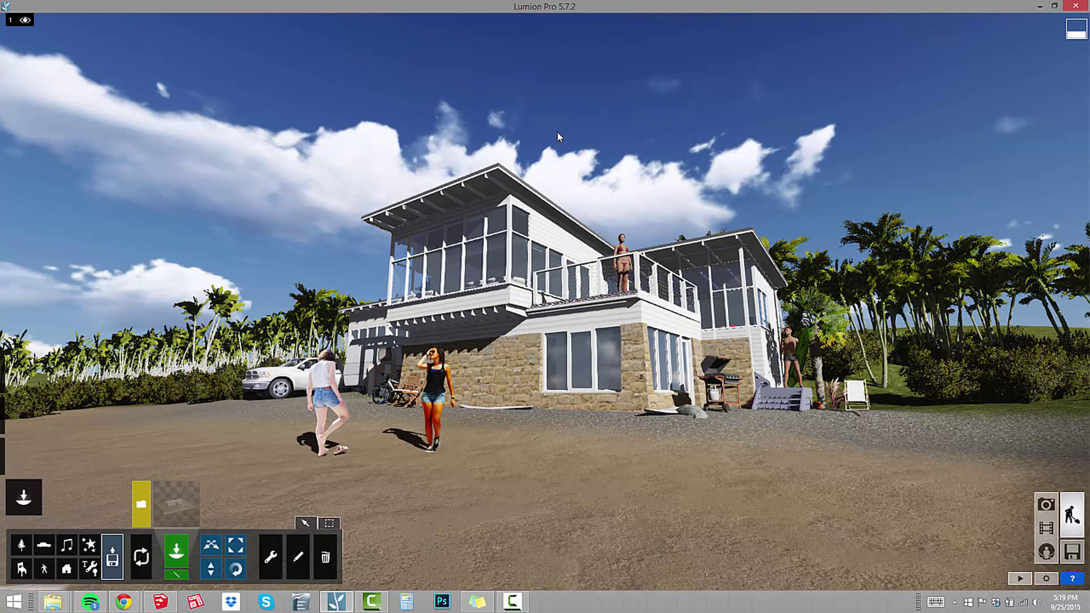
- Switch to Chrome to look over the Immediate Entourage cutout page and the VizPeople free stuff section, and return to Lumion
{"action": "left_click", "coordinate": [126, 604]}
{"action": "left_click", "coordinate": [88, 548]}
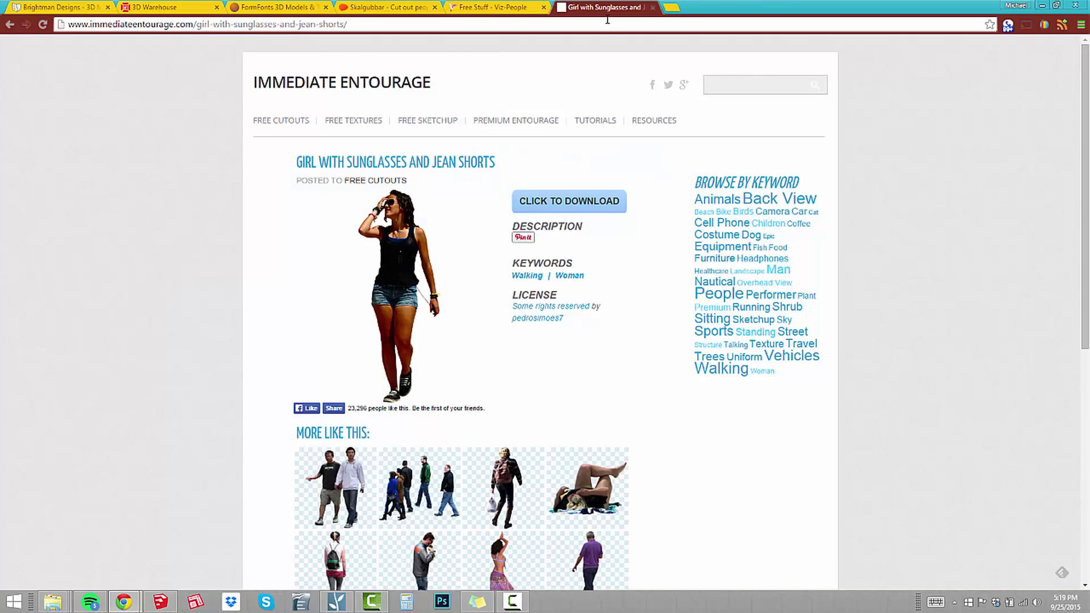
{"action": "left_click", "coordinate": [499, 7]}
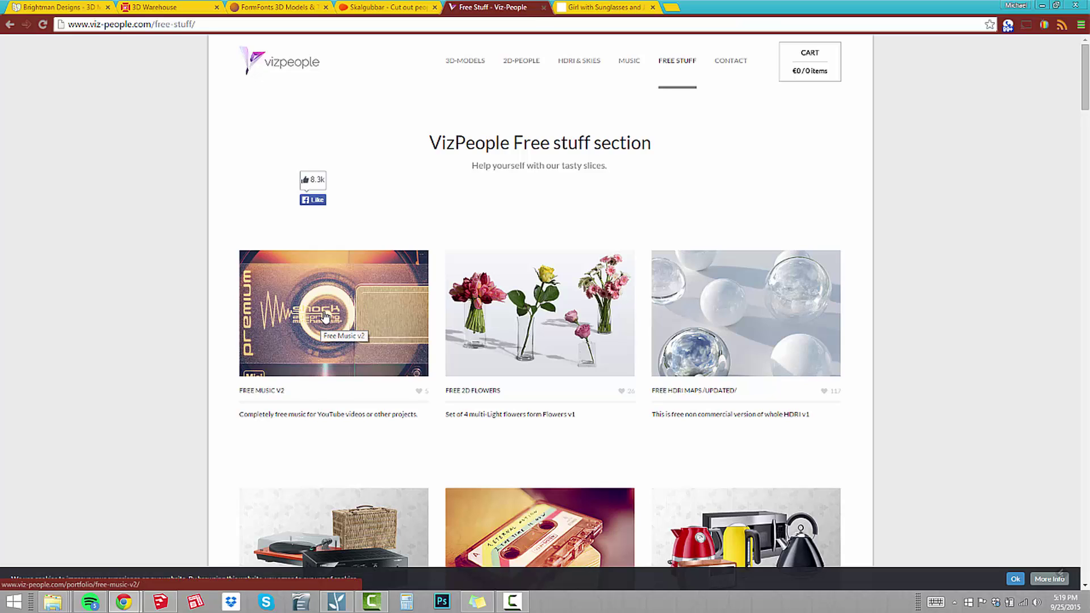
{"action": "scroll", "coordinate": [318, 341], "scroll_direction": "down", "scroll_amount": 6}
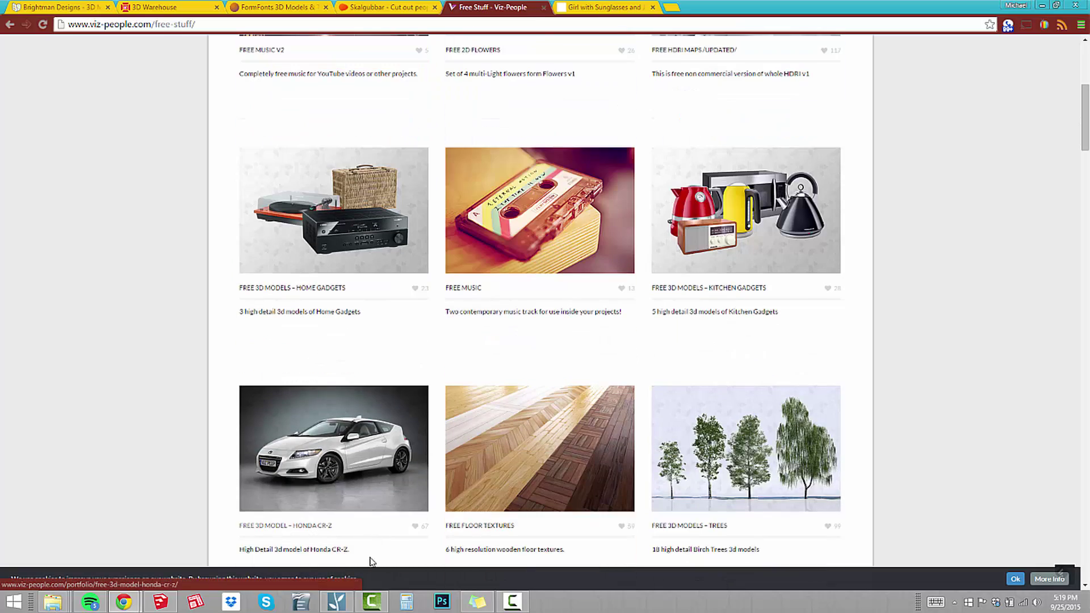
{"action": "left_click", "coordinate": [336, 601]}
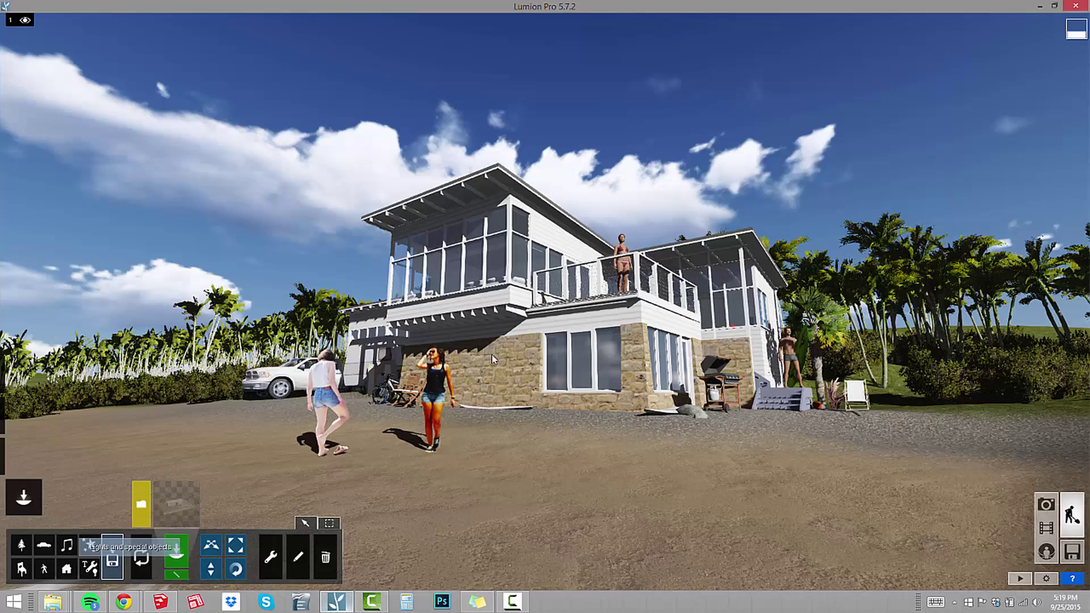
- Switch to Movie mode, preview part of the entire movie, and look at the flythrough clips 1 and 2
{"action": "left_click", "coordinate": [1046, 528]}
{"action": "left_click", "coordinate": [27, 534]}
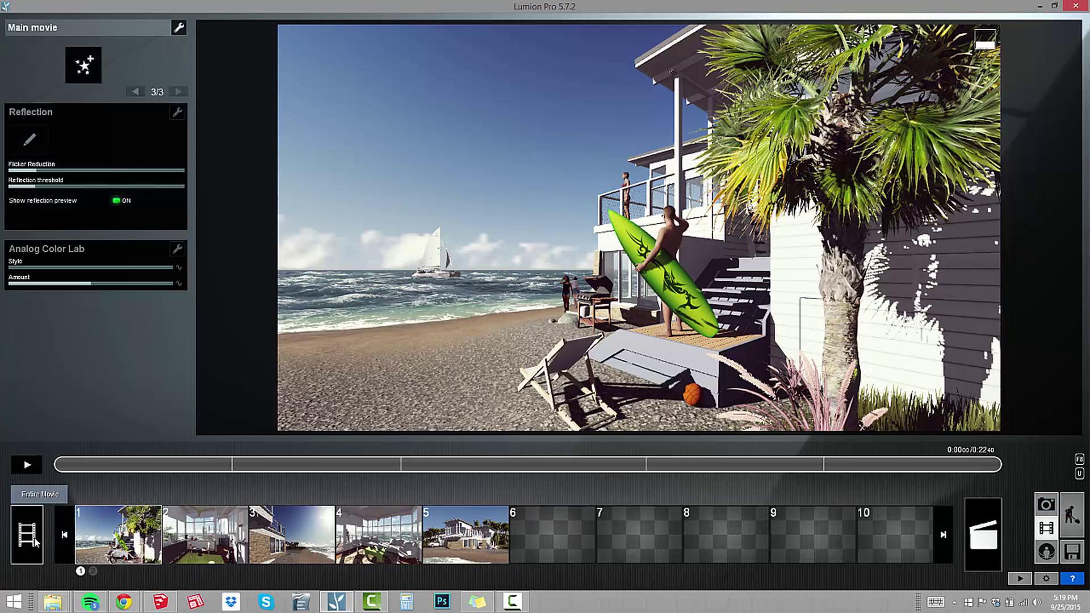
{"action": "left_click", "coordinate": [27, 465]}
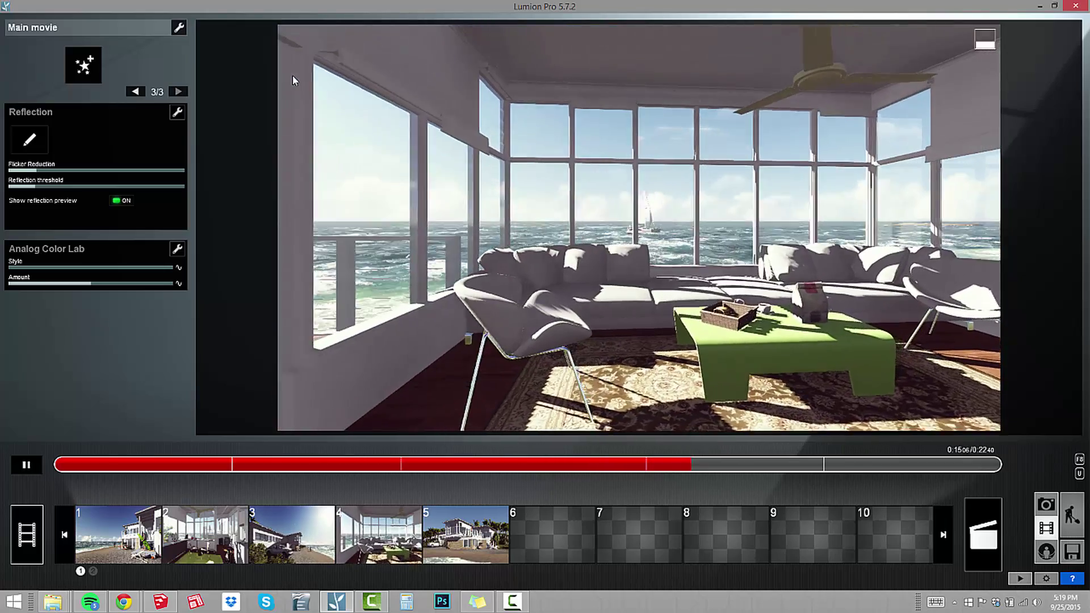
{"action": "left_click", "coordinate": [29, 467]}
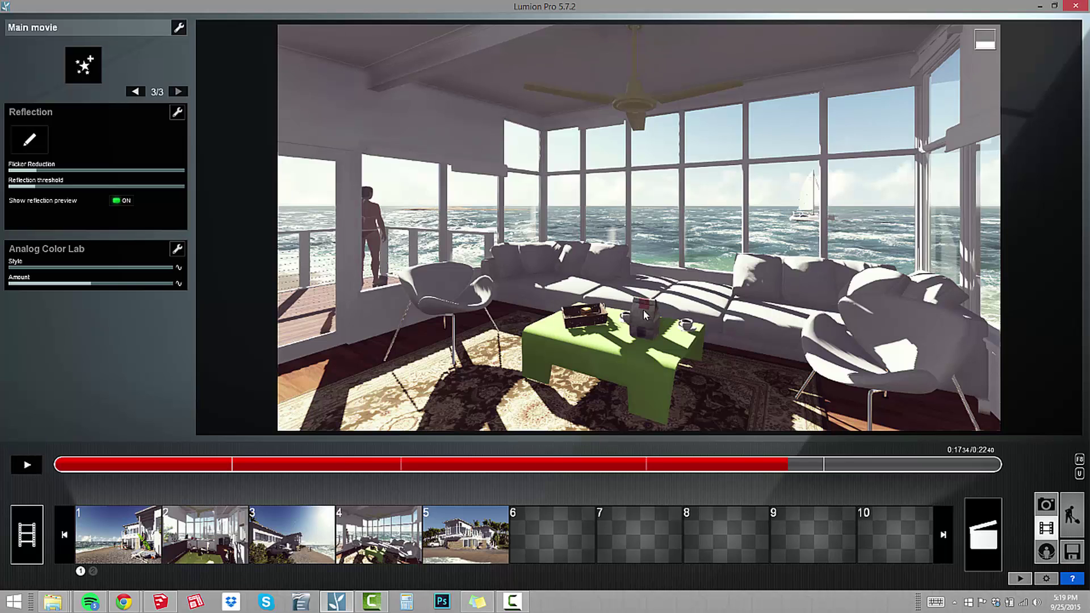
{"action": "left_click", "coordinate": [114, 540]}
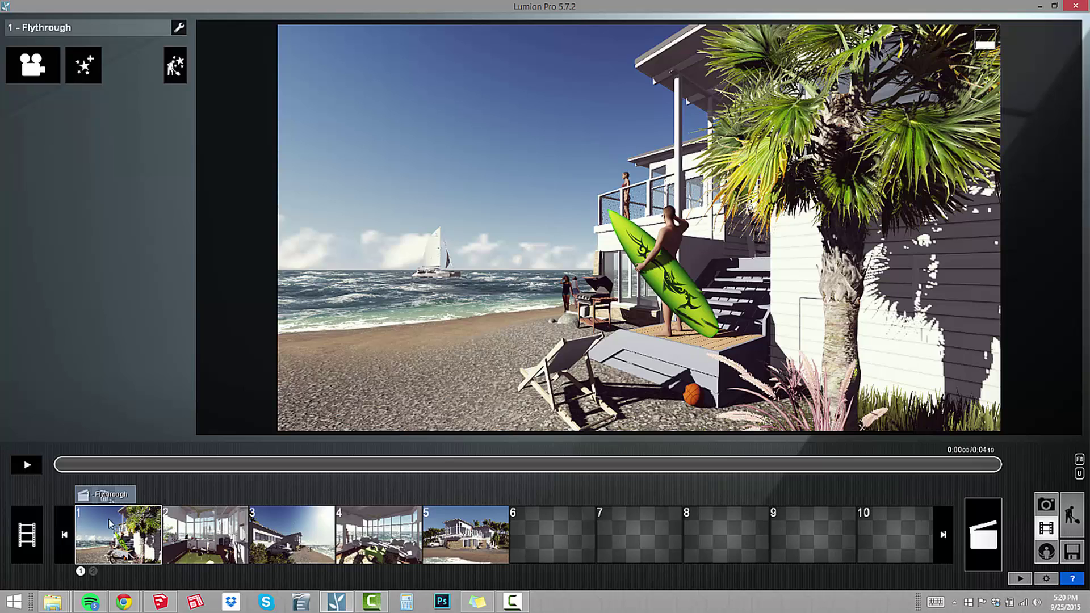
{"action": "left_click", "coordinate": [212, 539]}
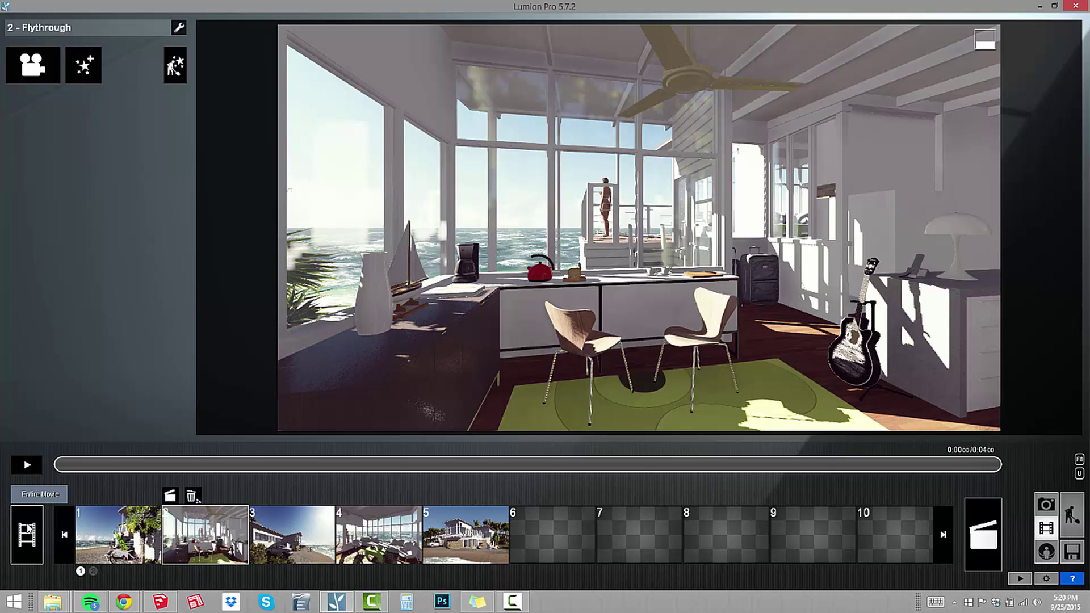
- Select the entire movie and add the Sound effect from the object effects to it
{"action": "left_click", "coordinate": [27, 534]}
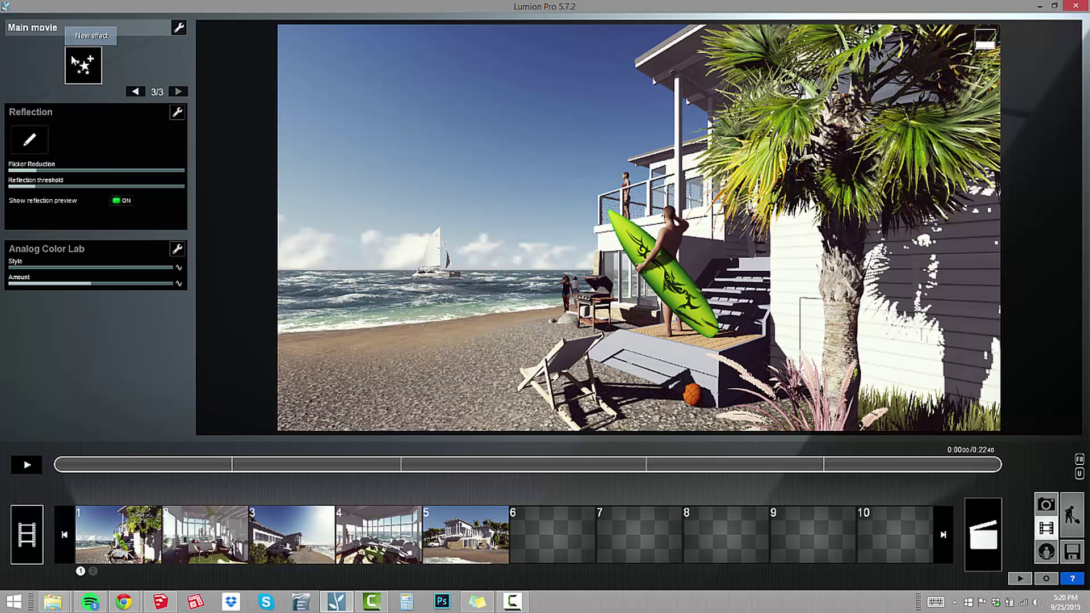
{"action": "left_click", "coordinate": [94, 70]}
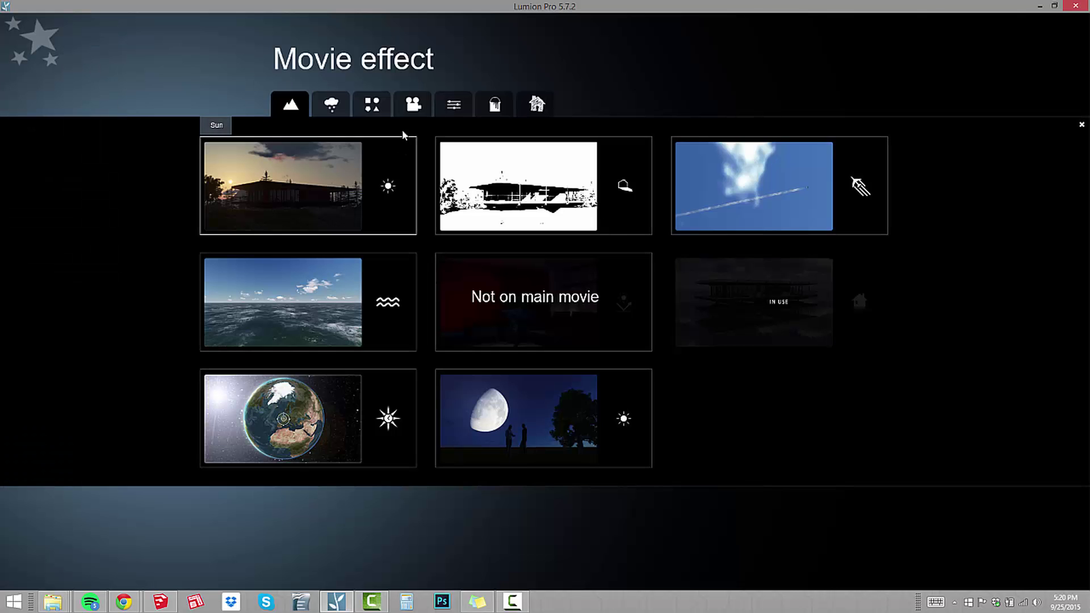
{"action": "left_click", "coordinate": [374, 108]}
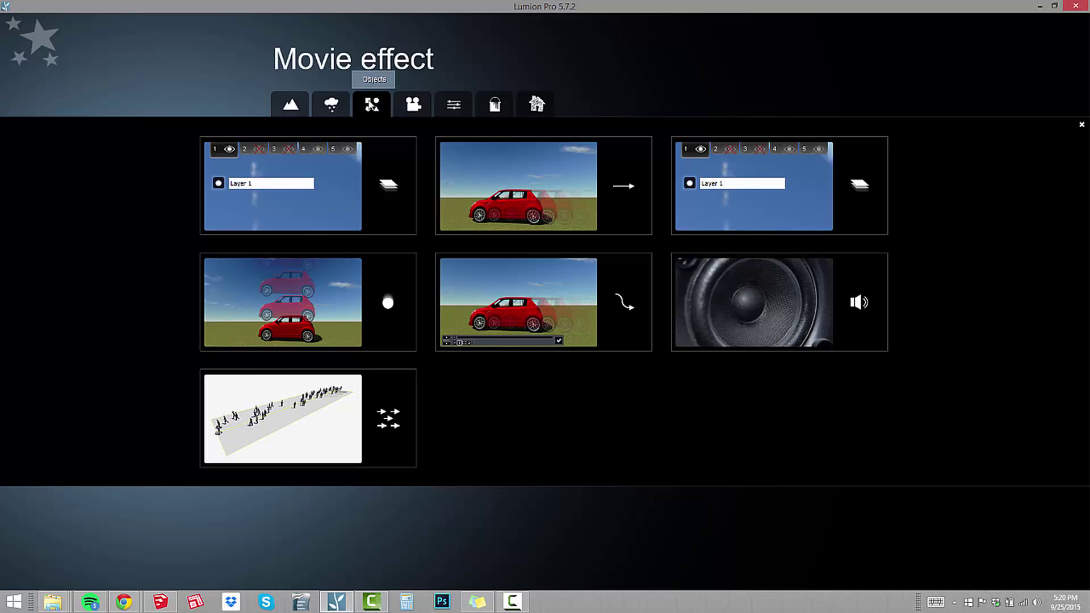
{"action": "left_click", "coordinate": [771, 297]}
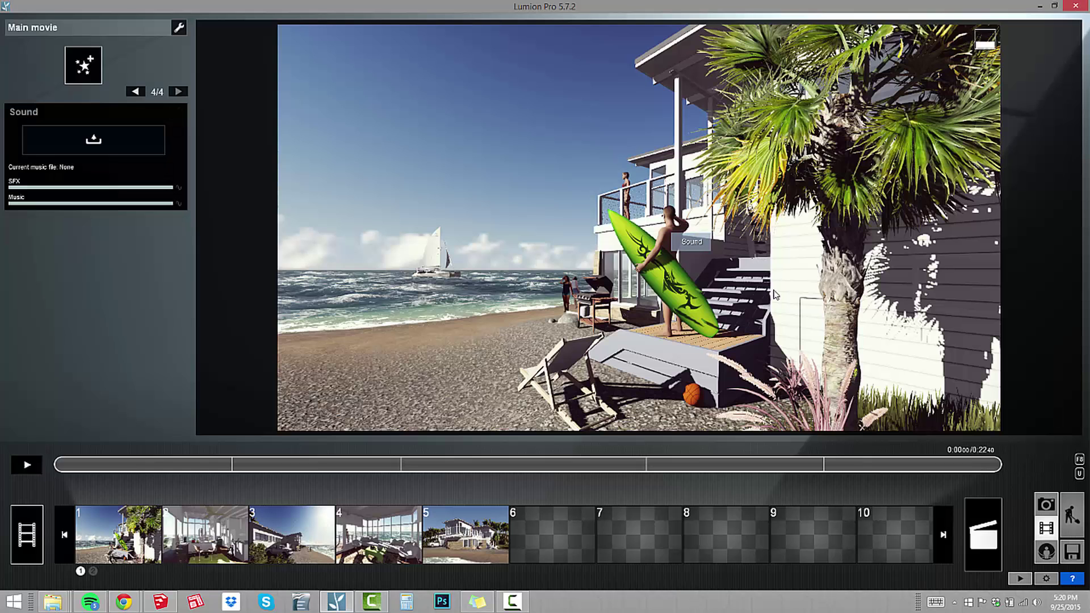
- Load "VizPeopleFree 02 The time is now 24-bit.wav" from the Dropbox RESOURCES\MUSIC folder as movie music and preview the movie briefly
{"action": "left_click", "coordinate": [107, 149]}
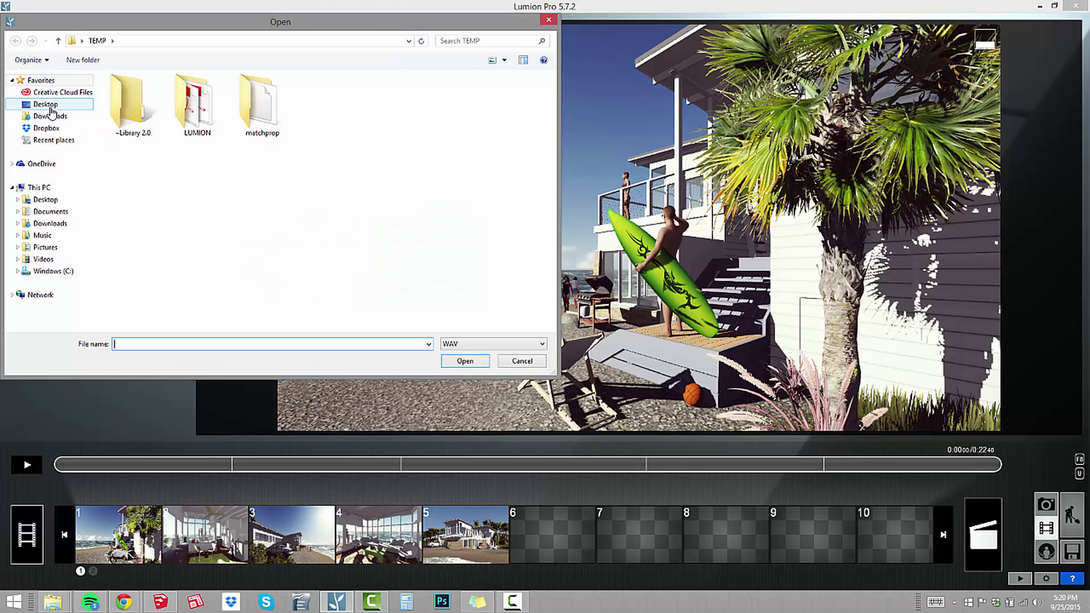
{"action": "left_click", "coordinate": [45, 128]}
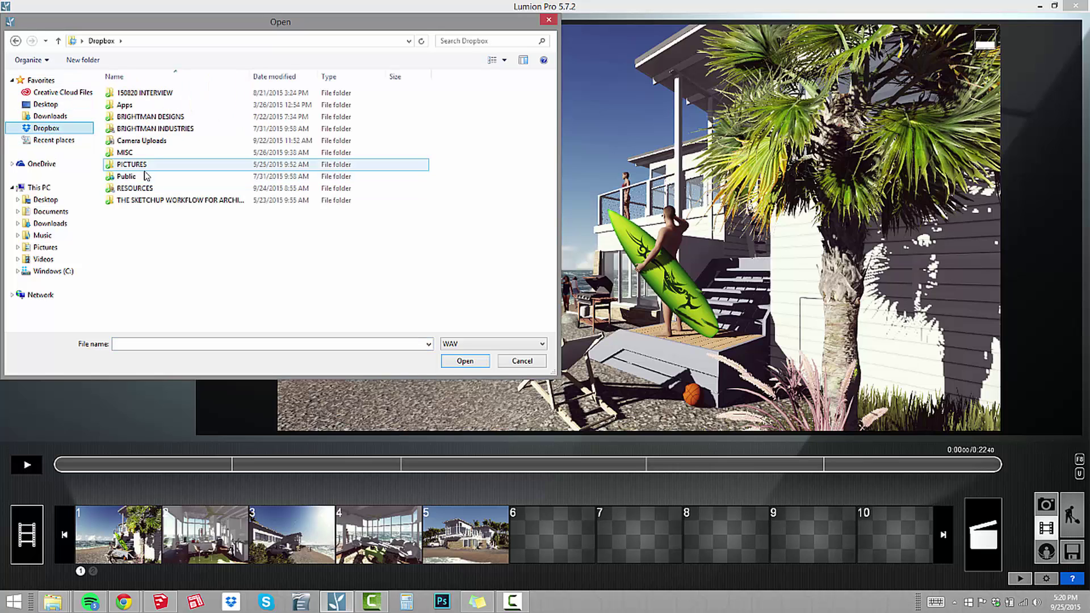
{"action": "double_click", "coordinate": [141, 192]}
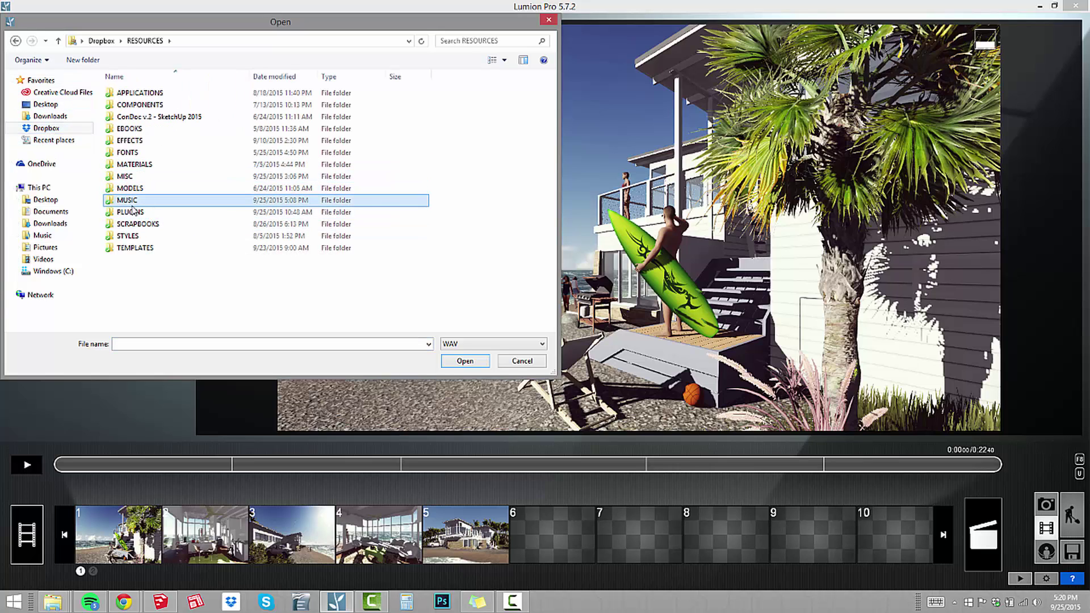
{"action": "double_click", "coordinate": [133, 201]}
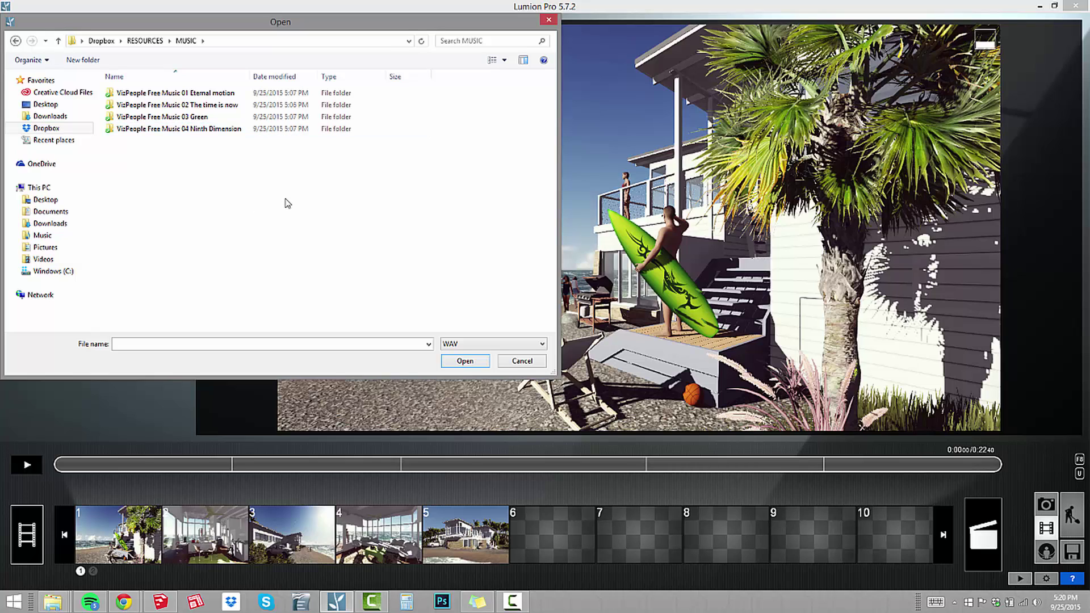
{"action": "double_click", "coordinate": [211, 108]}
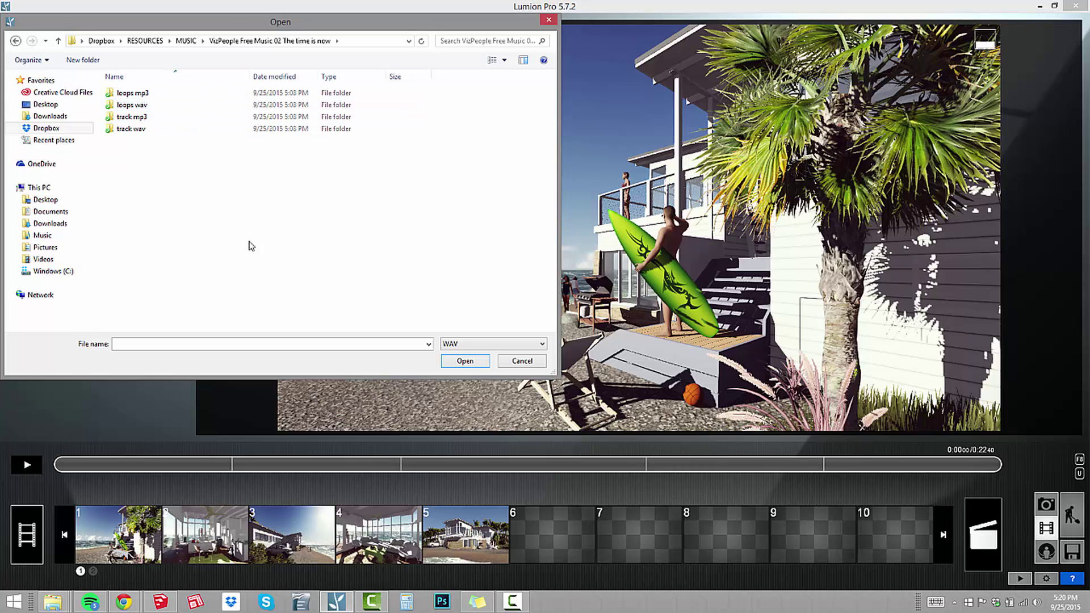
{"action": "double_click", "coordinate": [145, 129]}
{"action": "left_click", "coordinate": [171, 107]}
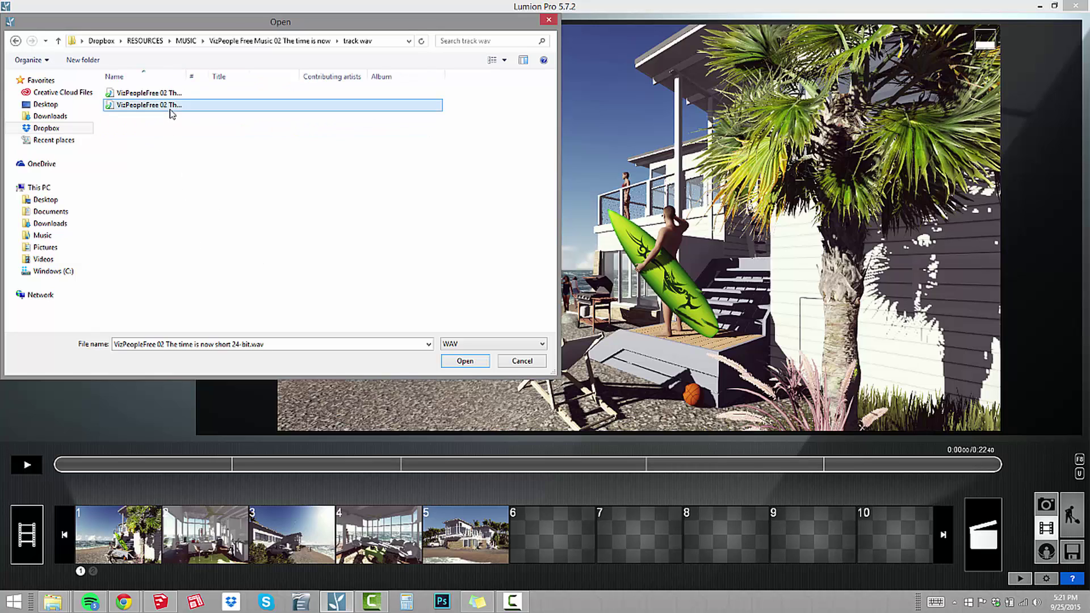
{"action": "double_click", "coordinate": [187, 76]}
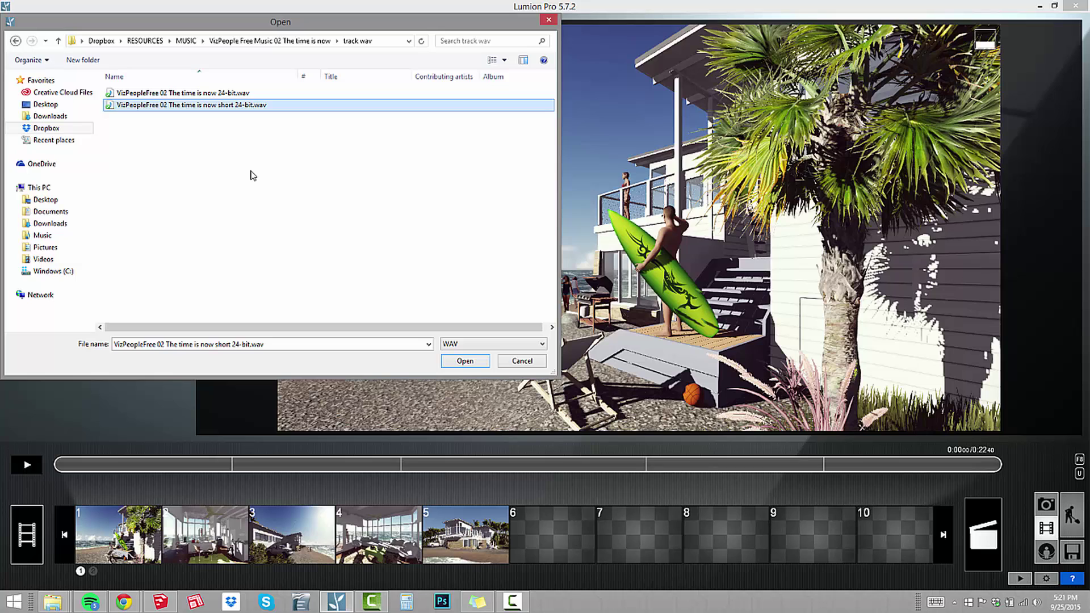
{"action": "left_click", "coordinate": [204, 95]}
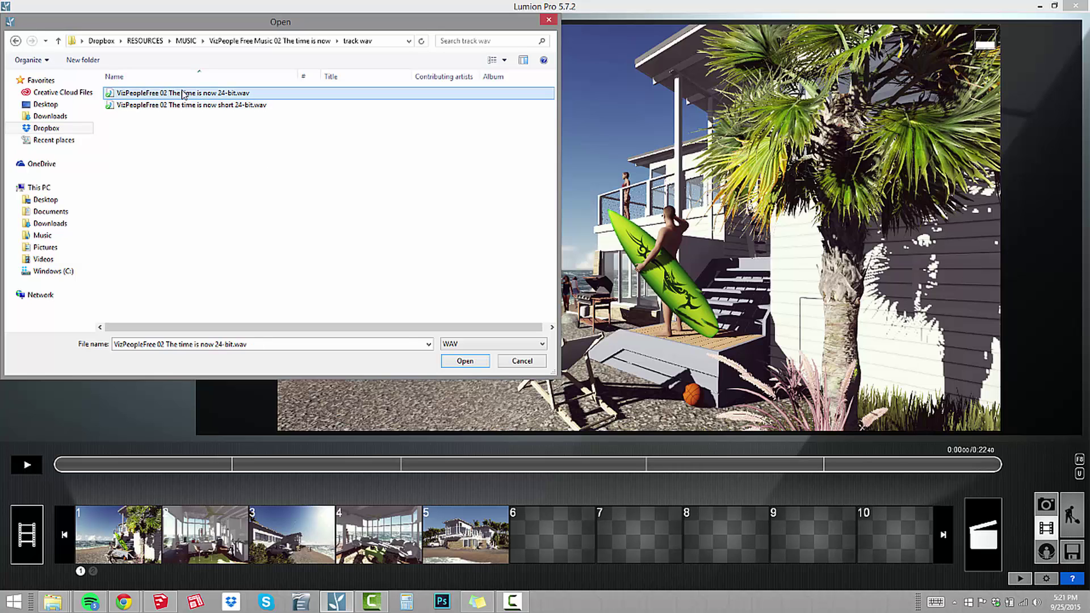
{"action": "left_click", "coordinate": [459, 363]}
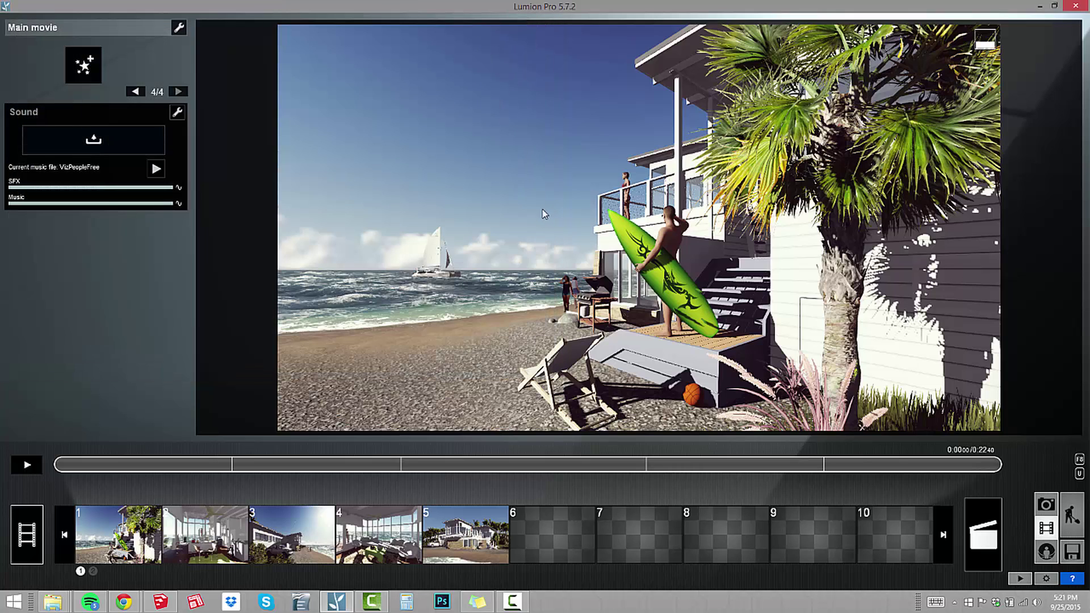
{"action": "left_click", "coordinate": [28, 466]}
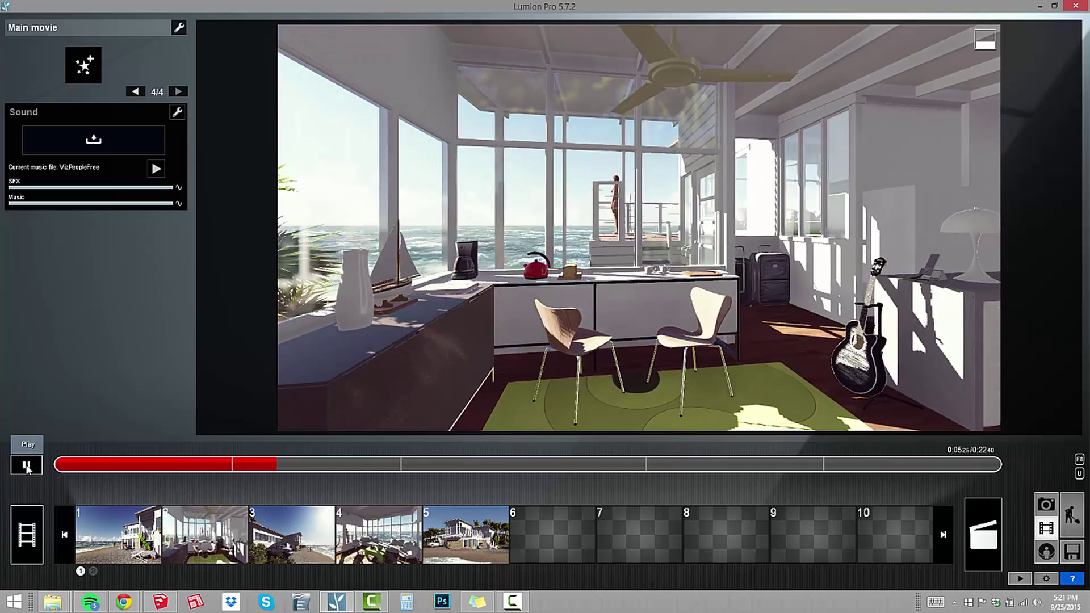
{"action": "left_click", "coordinate": [26, 466]}
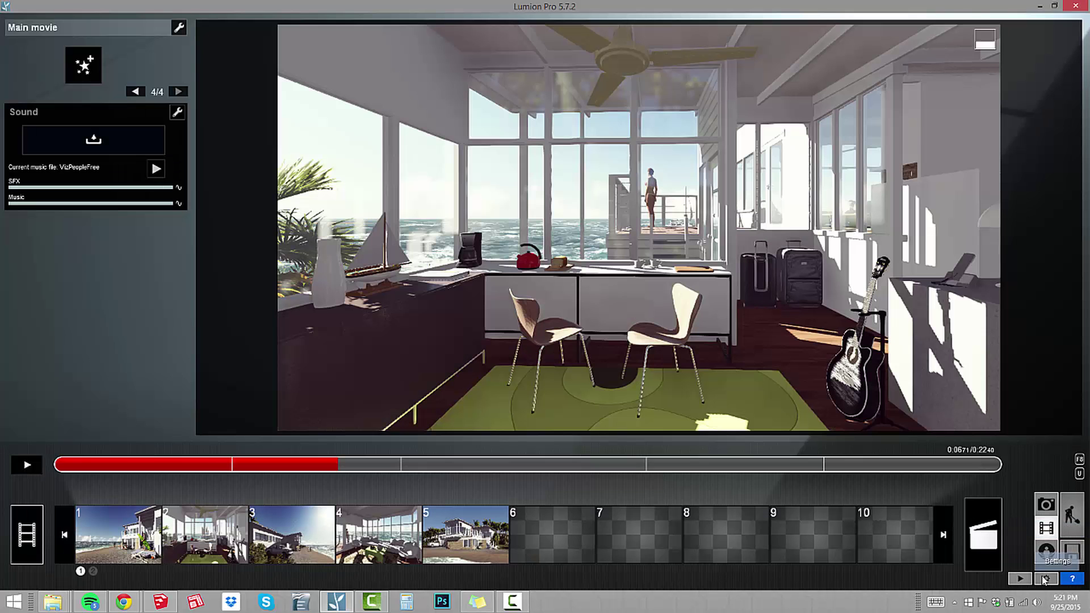
- Toggle the sound mute option in the program settings and play the movie again to check the music
{"action": "left_click", "coordinate": [1044, 578]}
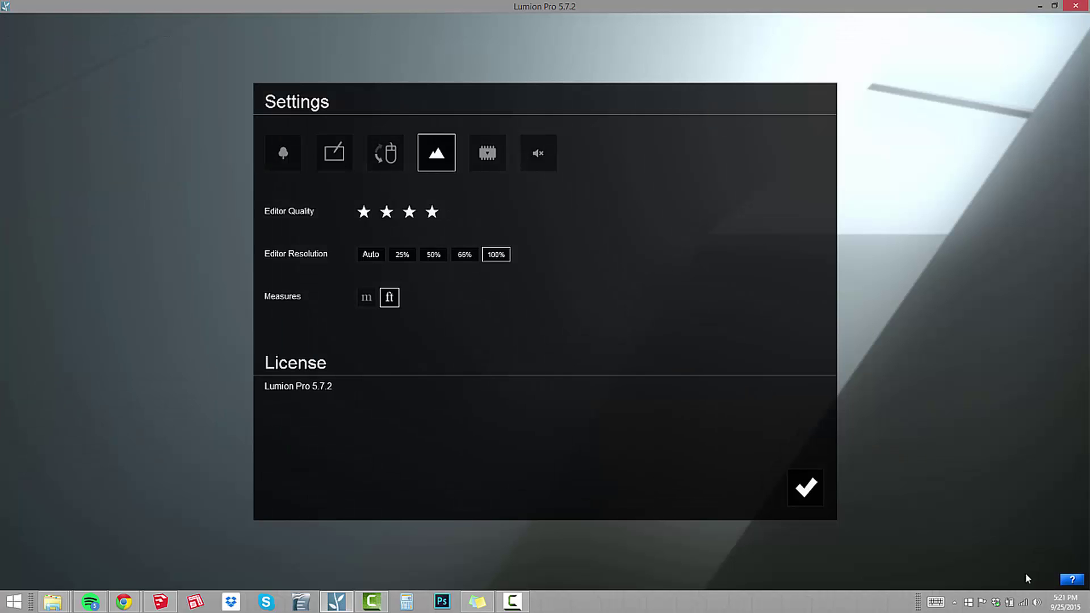
{"action": "left_click", "coordinate": [537, 158]}
{"action": "left_click", "coordinate": [806, 486]}
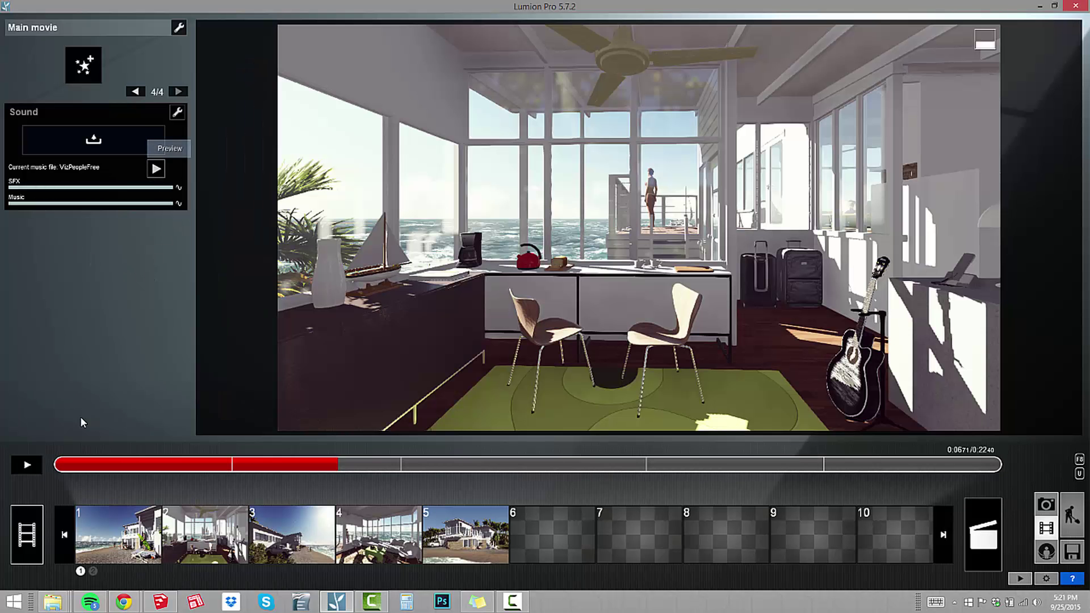
{"action": "left_click", "coordinate": [27, 465]}
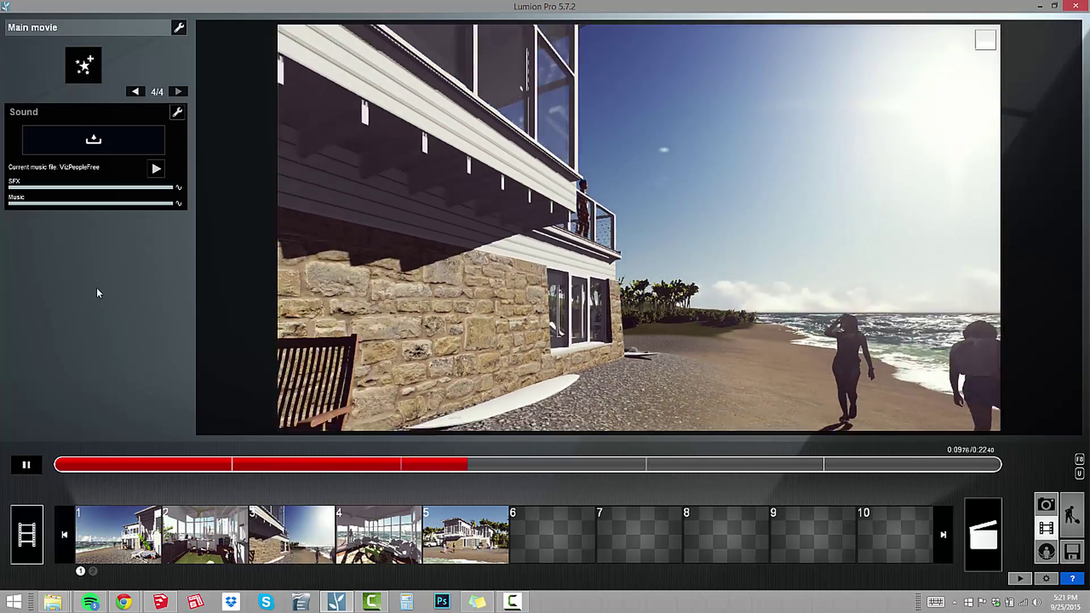
{"action": "left_click", "coordinate": [26, 469]}
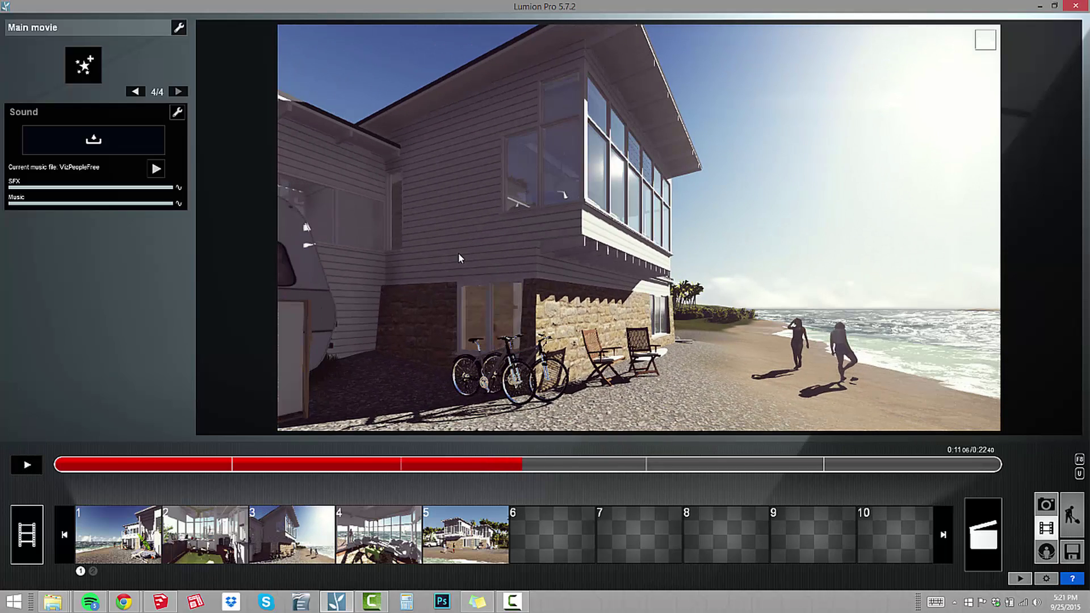